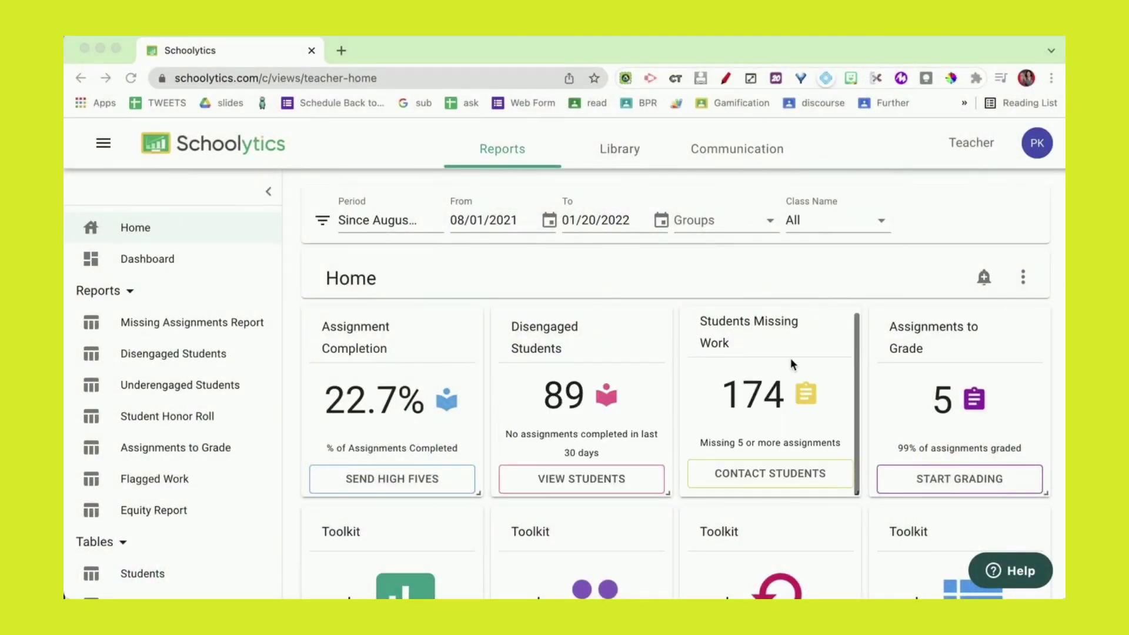
# Export a class roster from the Schoolytics Students table, filtered to Reading Class only
pyautogui.scroll(-3, 790, 360)
pyautogui.scroll(-2, 791, 364)
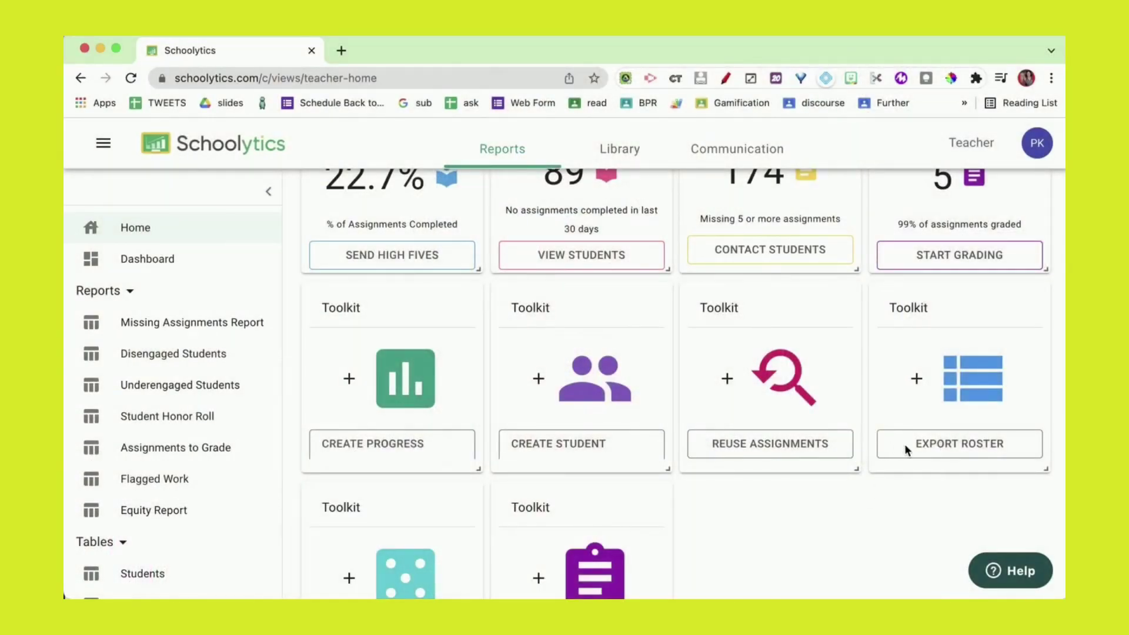
pyautogui.click(929, 447)
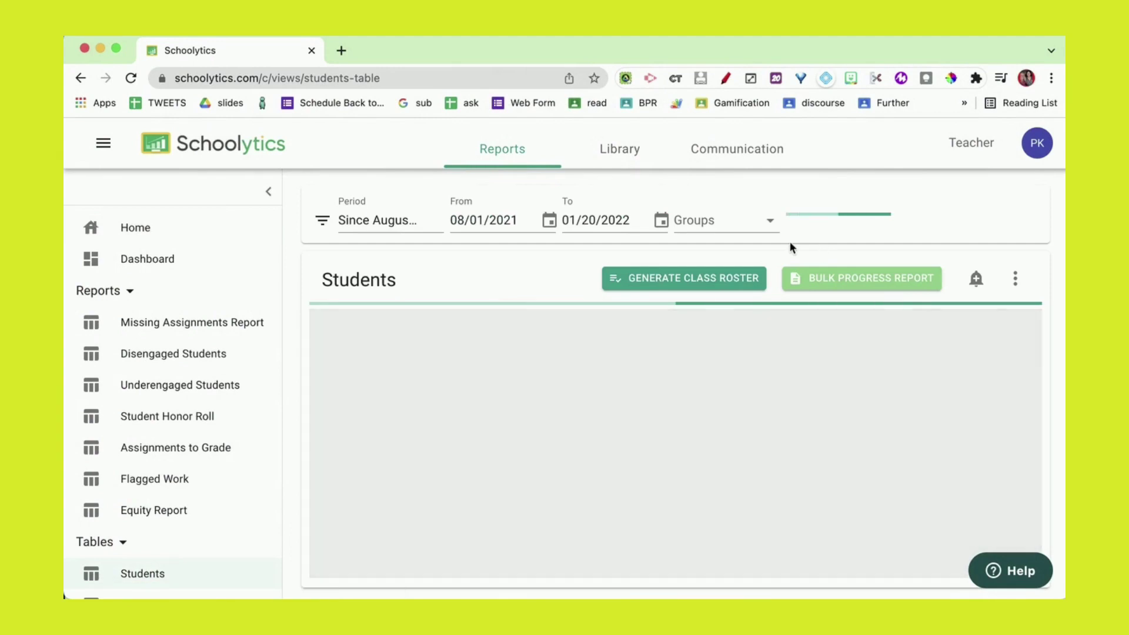
pyautogui.click(814, 220)
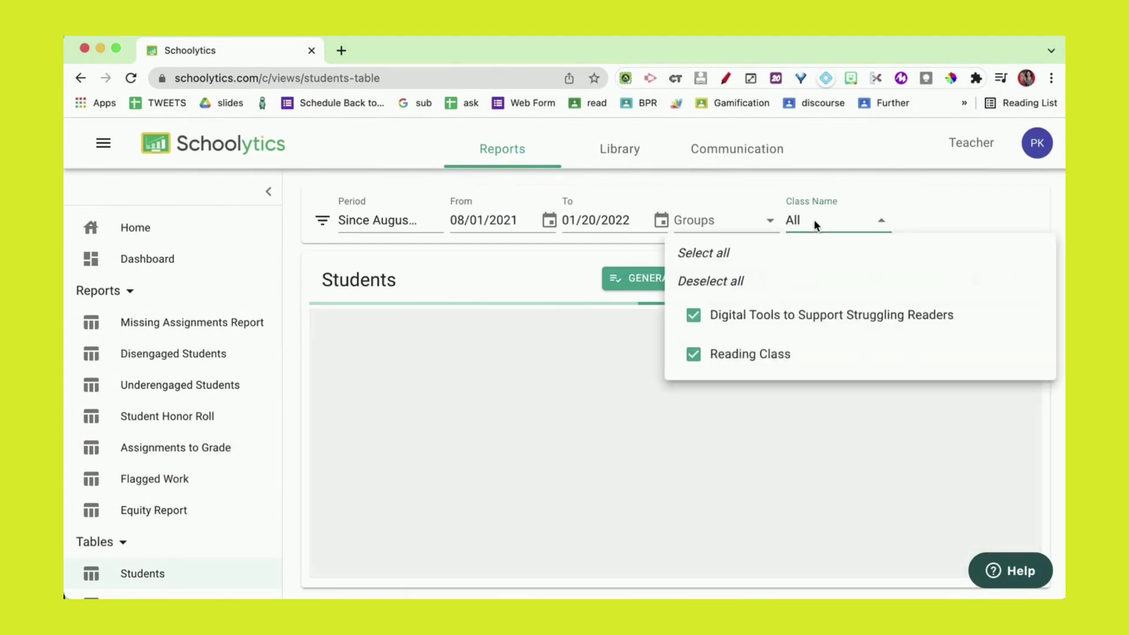
pyautogui.click(711, 315)
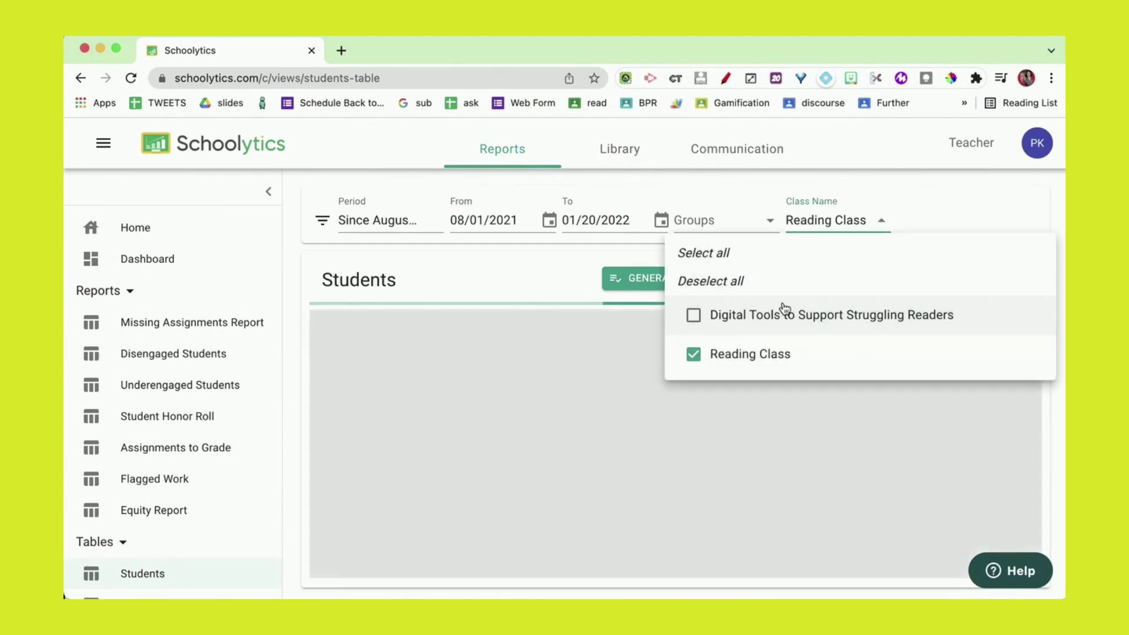
pyautogui.click(561, 270)
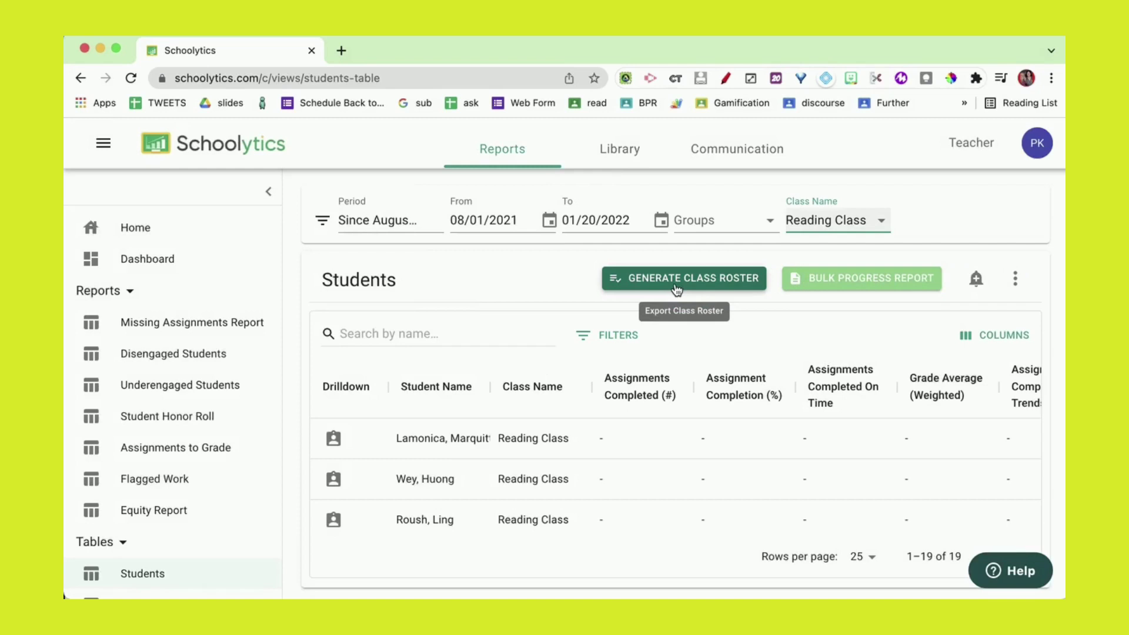
pyautogui.click(676, 281)
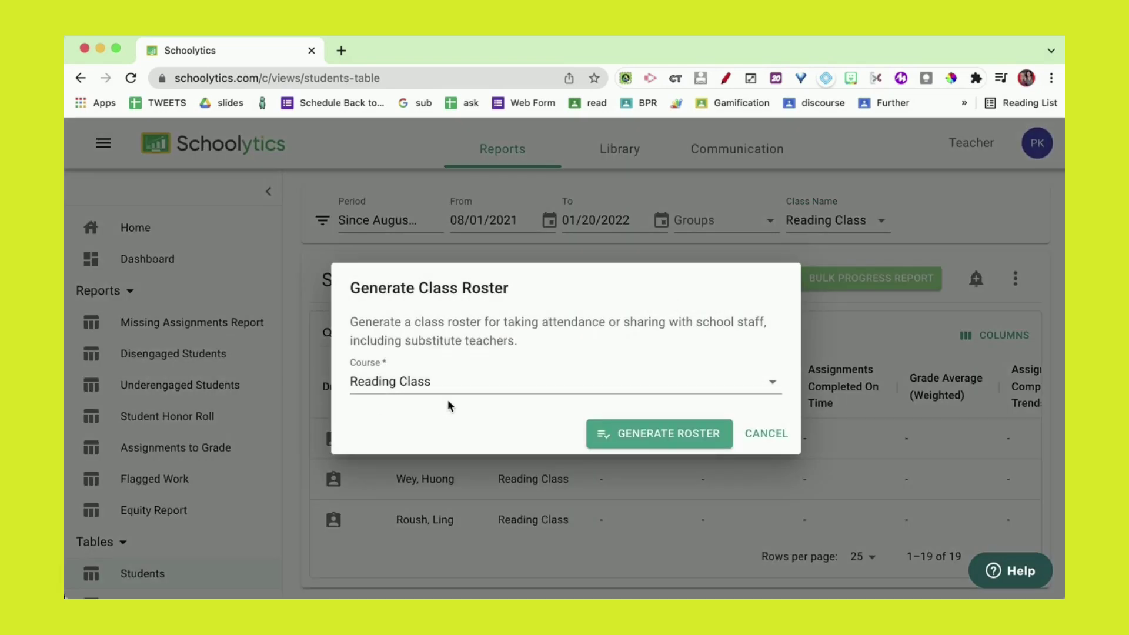
pyautogui.click(645, 435)
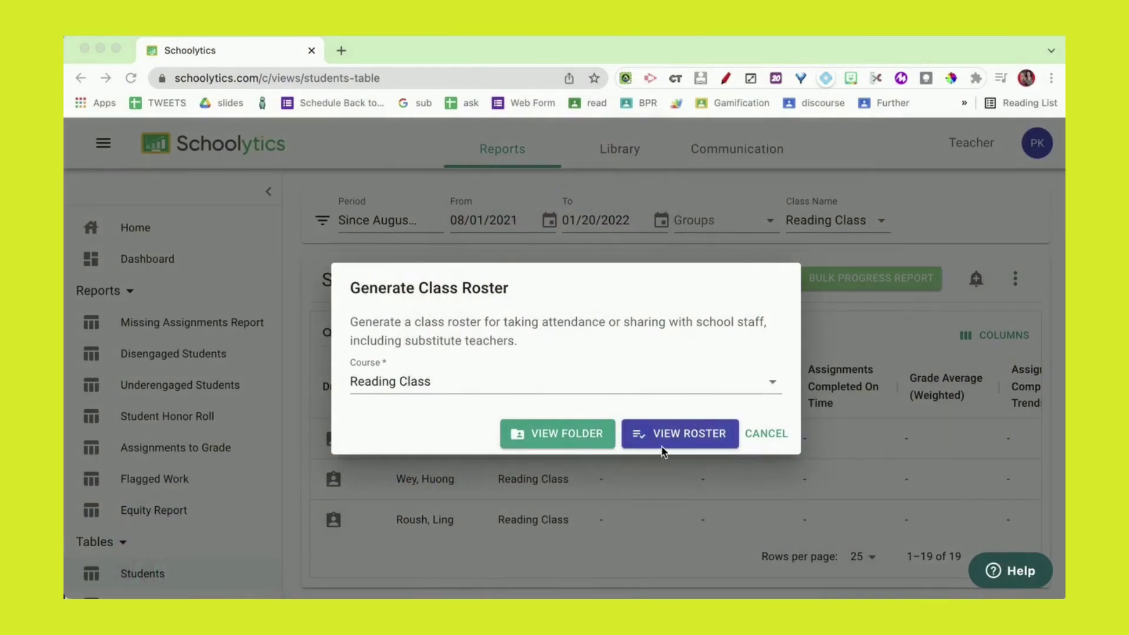
# Open the '1/20/2022 Class Roster - Reading Class' spreadsheet and look over its 19 students
pyautogui.click(684, 437)
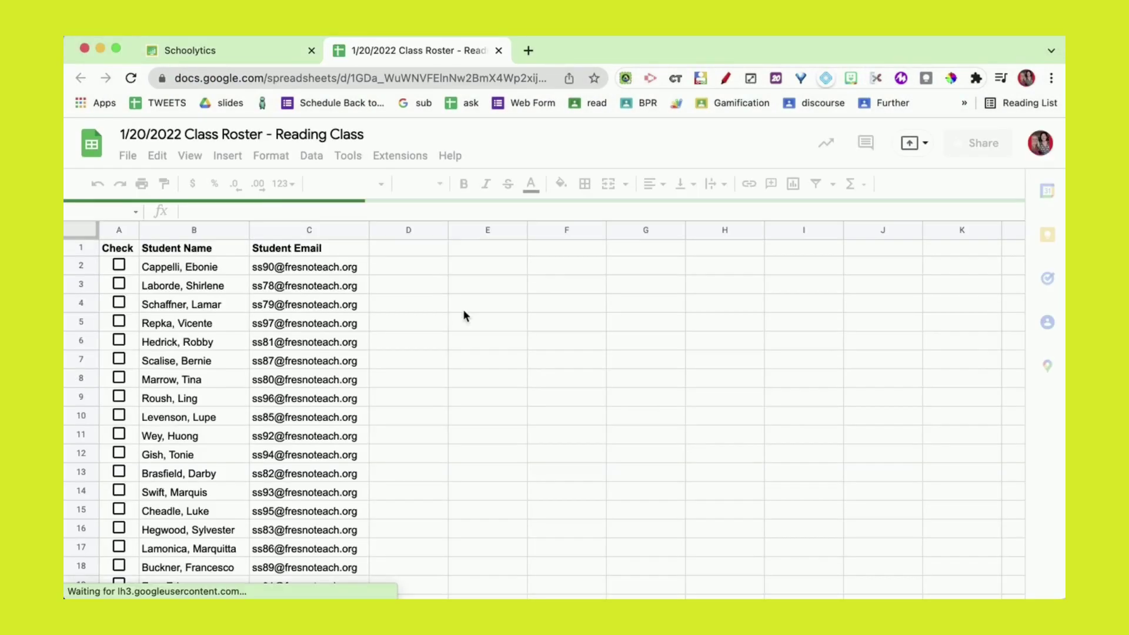
pyautogui.scroll(-3, 271, 388)
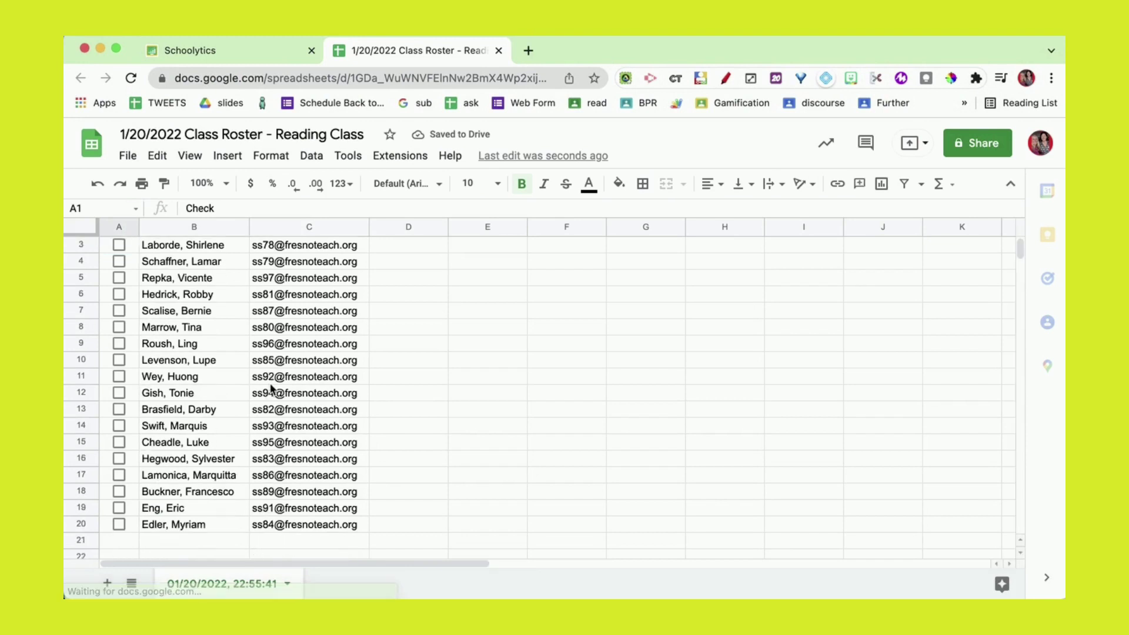
pyautogui.scroll(3, 272, 388)
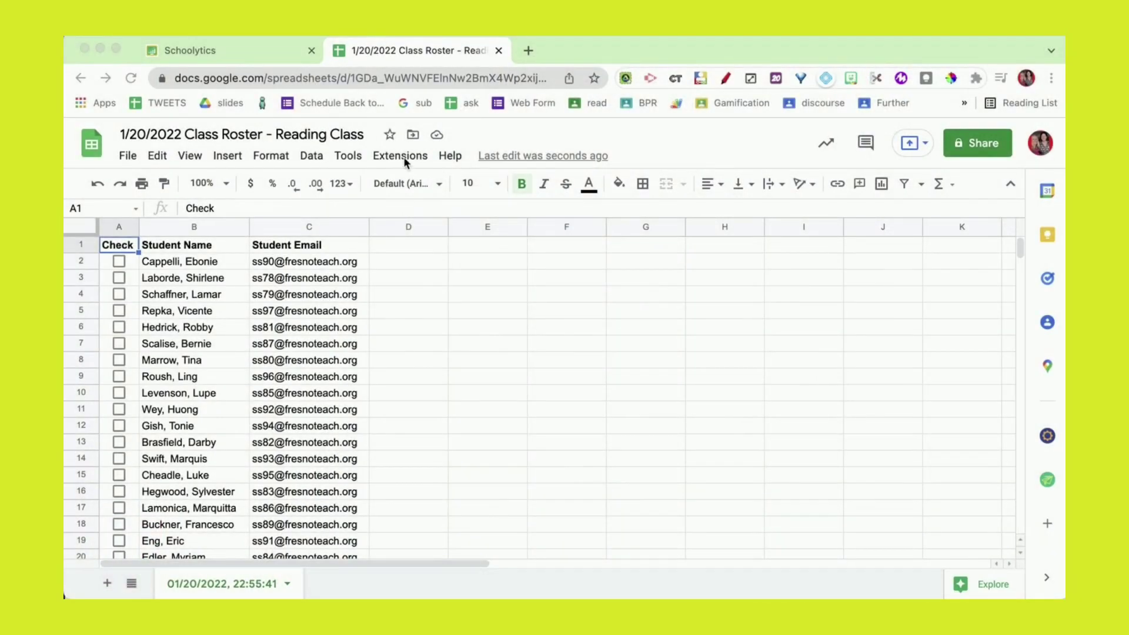
pyautogui.click(406, 158)
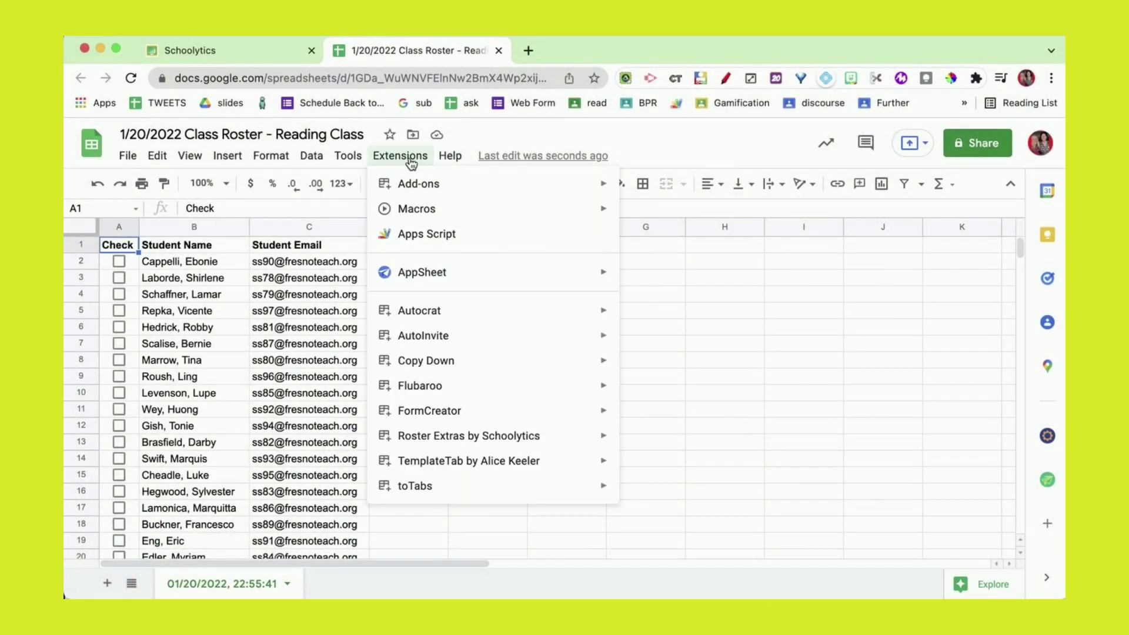
pyautogui.moveTo(410, 189)
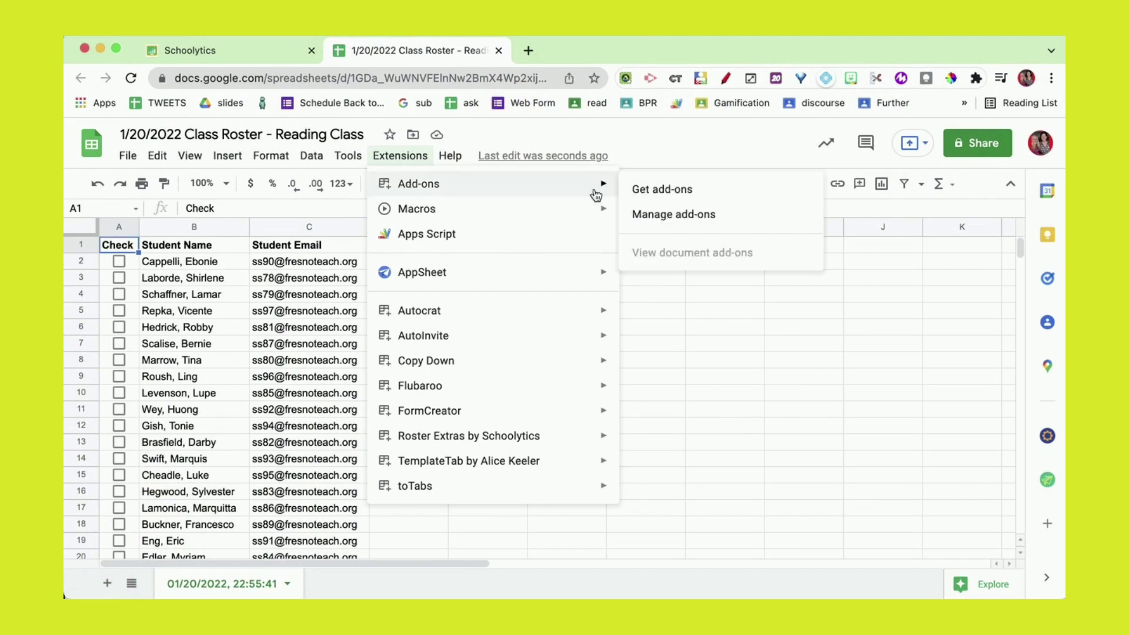
pyautogui.click(661, 191)
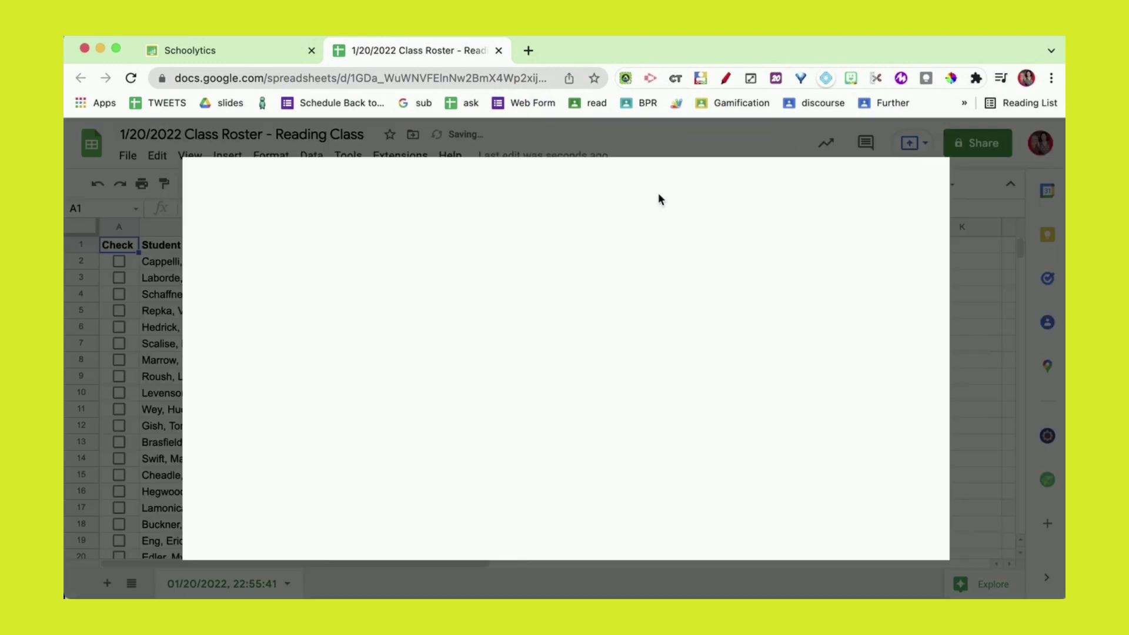
pyautogui.write('schoolytics')
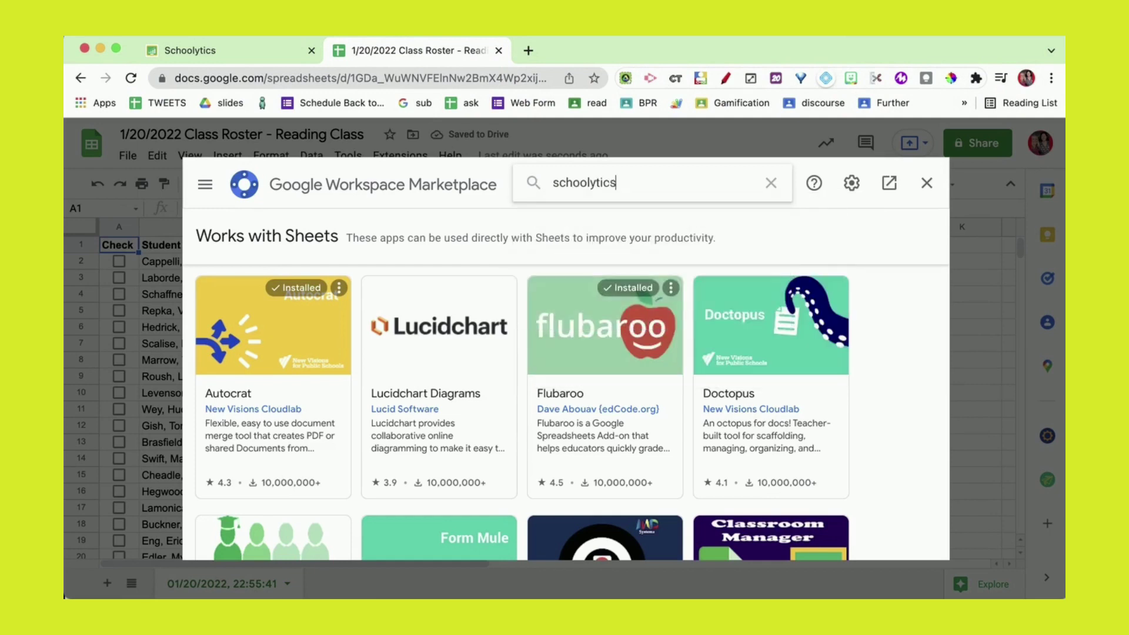
pyautogui.press('Return')
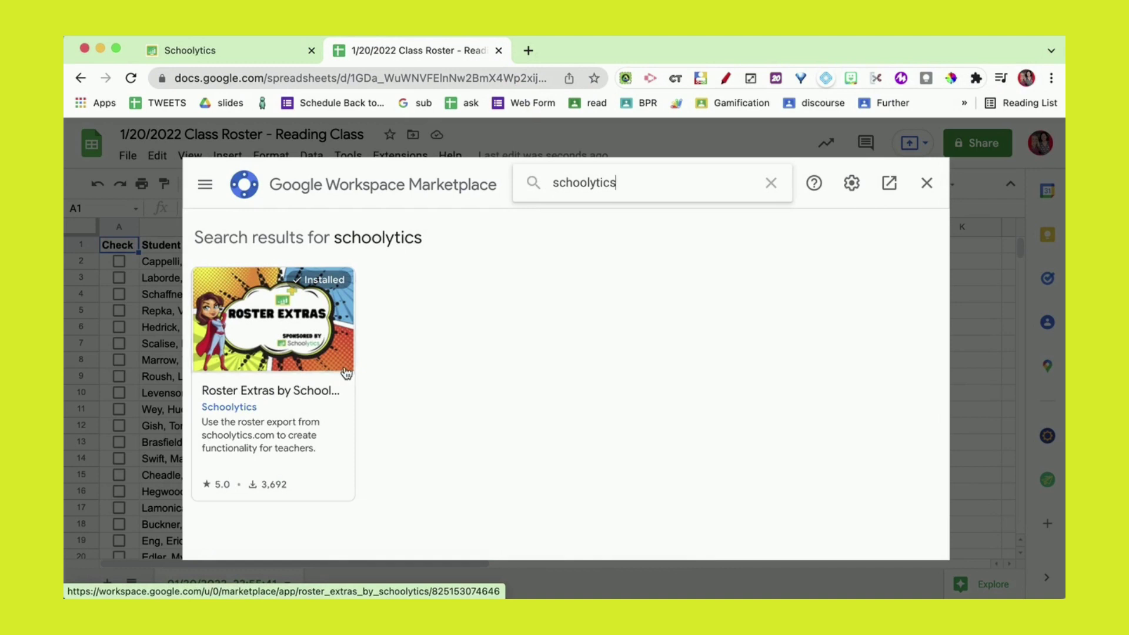
# Close the add-ons marketplace and show the Roster Extras by Schoolytics sidebar
pyautogui.click(927, 183)
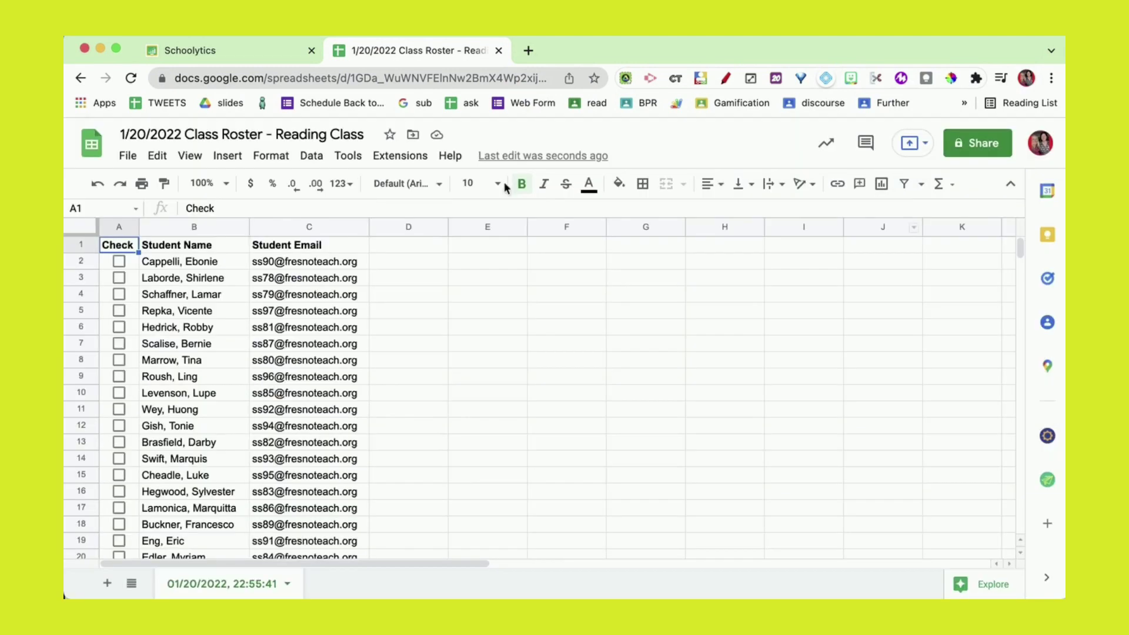
pyautogui.click(417, 160)
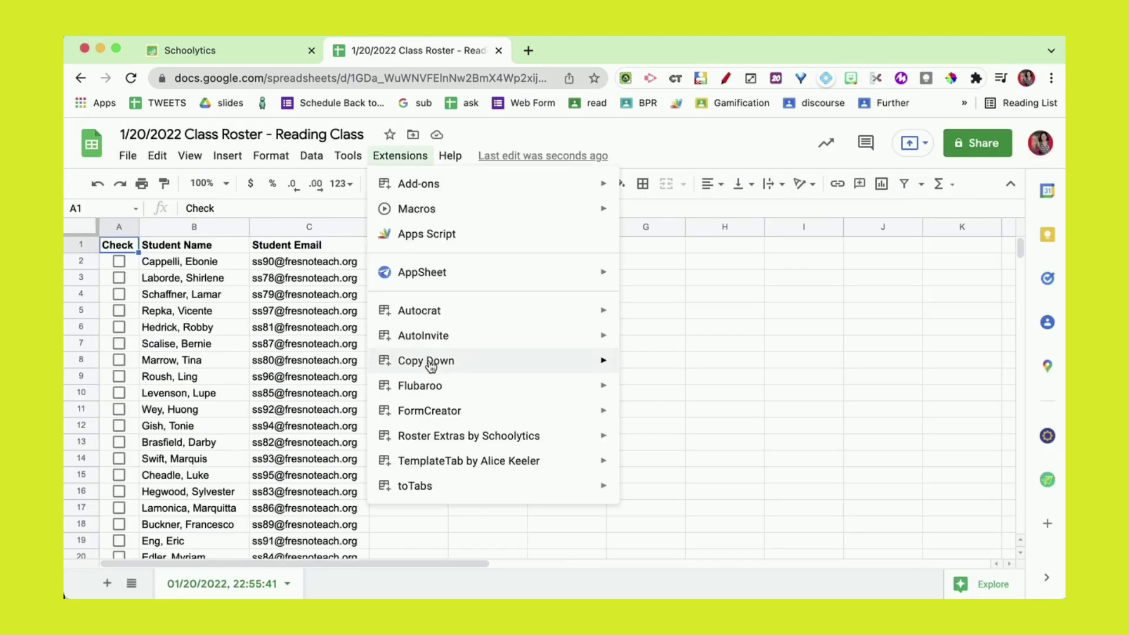
pyautogui.moveTo(431, 446)
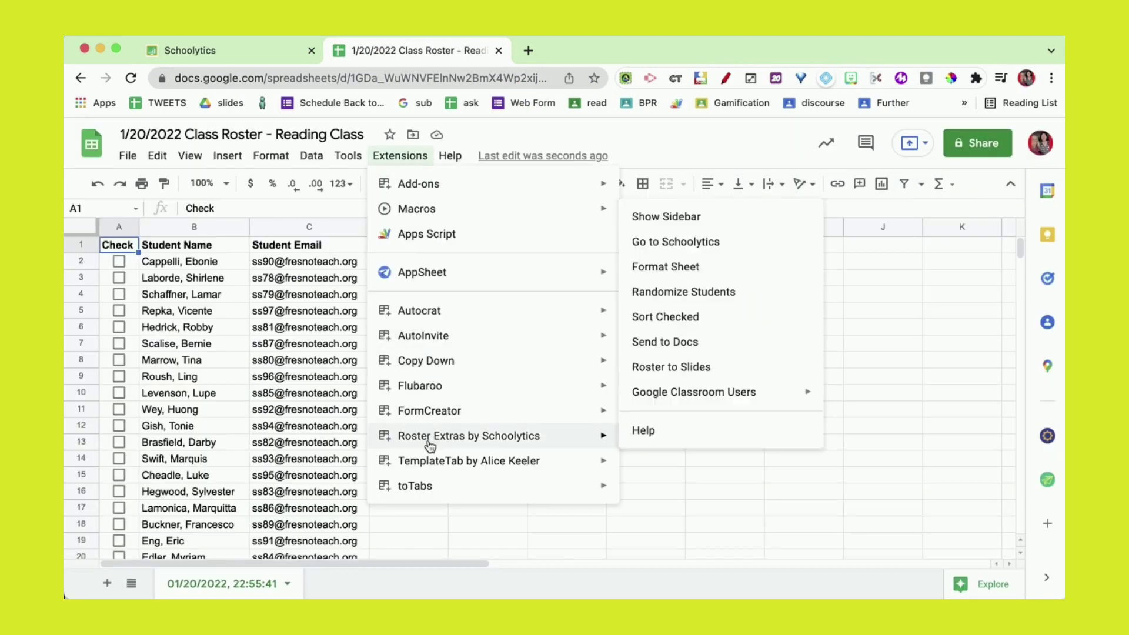
pyautogui.click(741, 211)
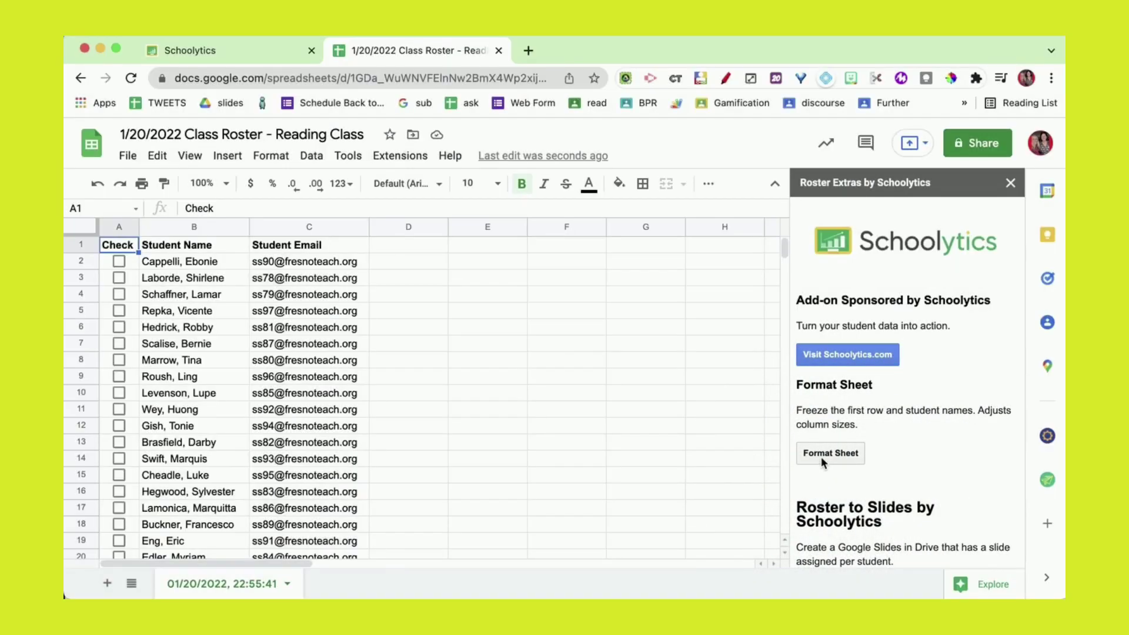
# Run Format Sheet to freeze the header row and resize columns, then close the sidebar
pyautogui.click(821, 454)
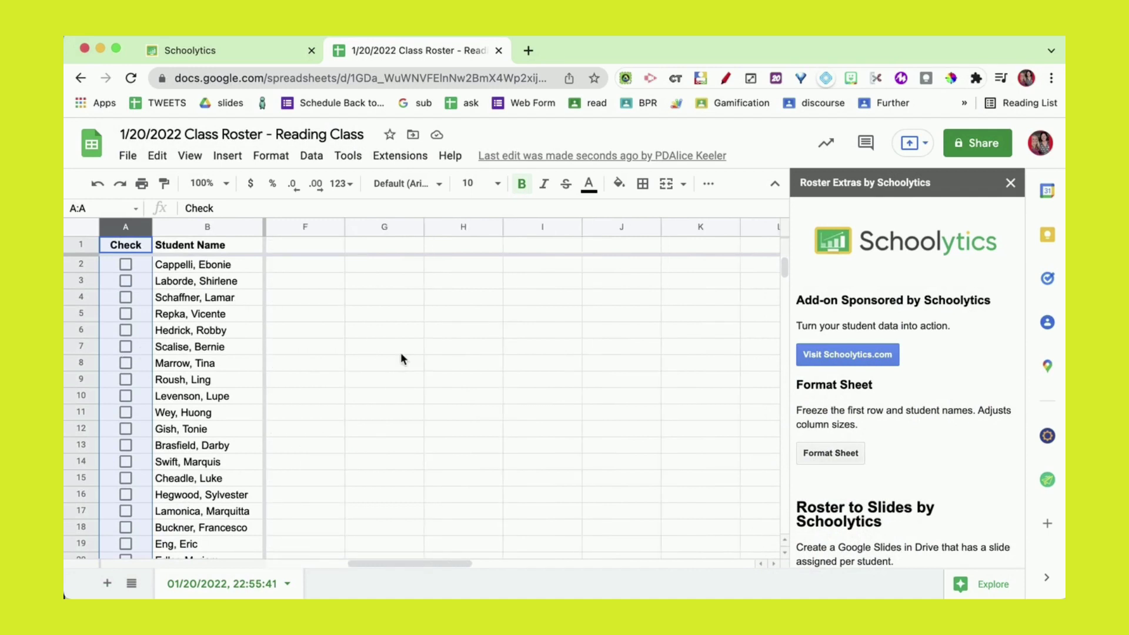
pyautogui.click(661, 359)
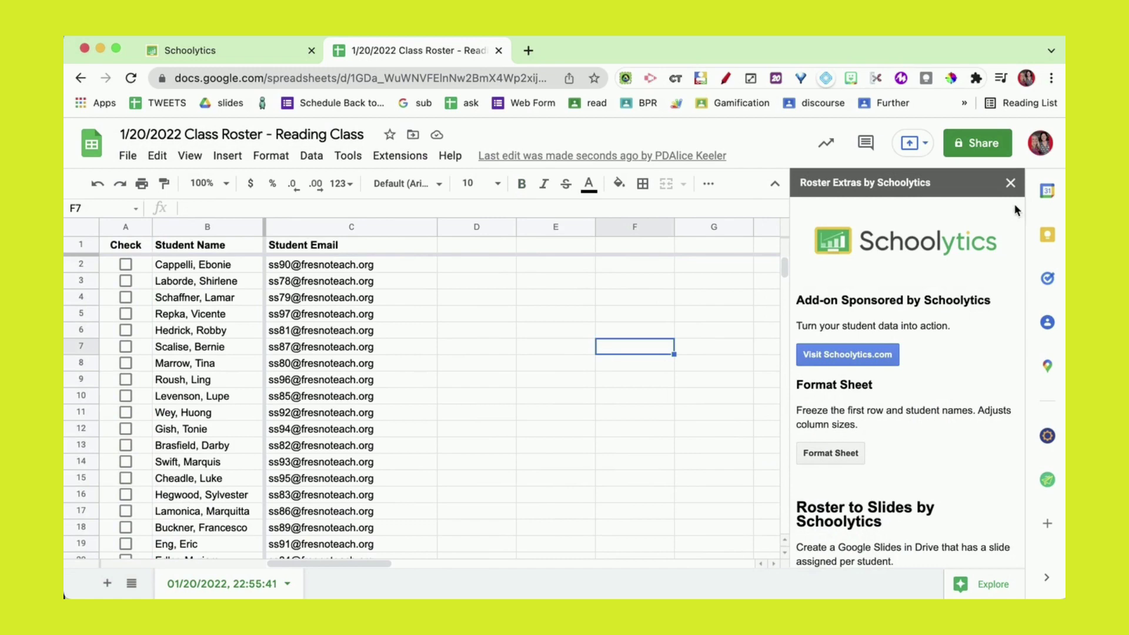
pyautogui.click(1011, 183)
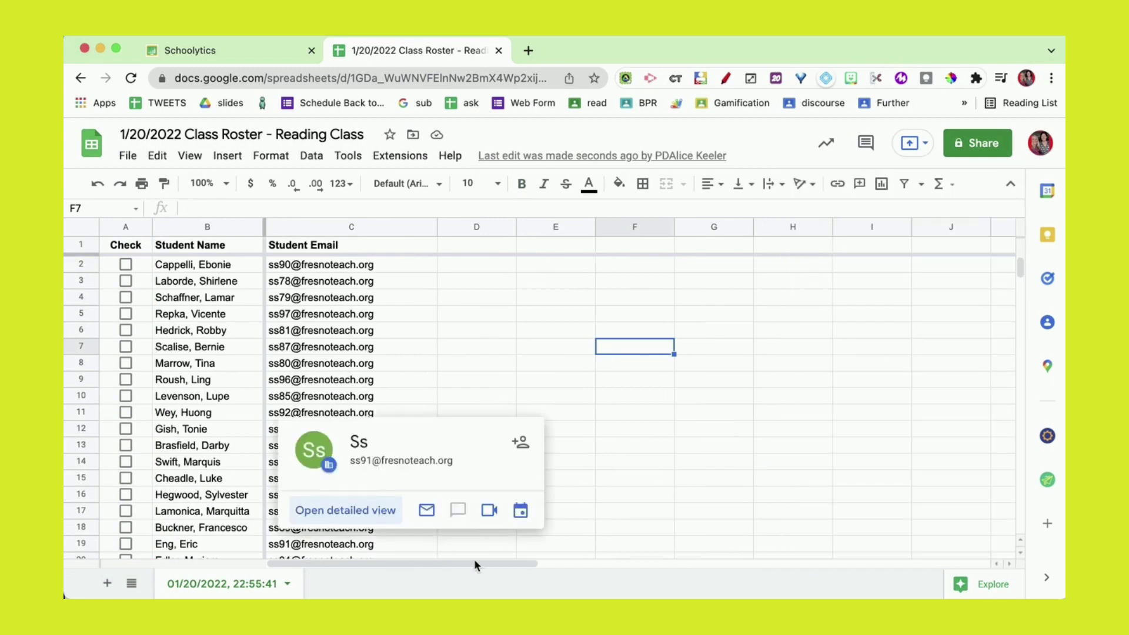
# Enter headers 'Monday attedance', 'Tuesday attendance', 'wednesday attendance' and 'Friday' across row 1 from D1
pyautogui.moveTo(481, 244); pyautogui.dragTo(679, 244)
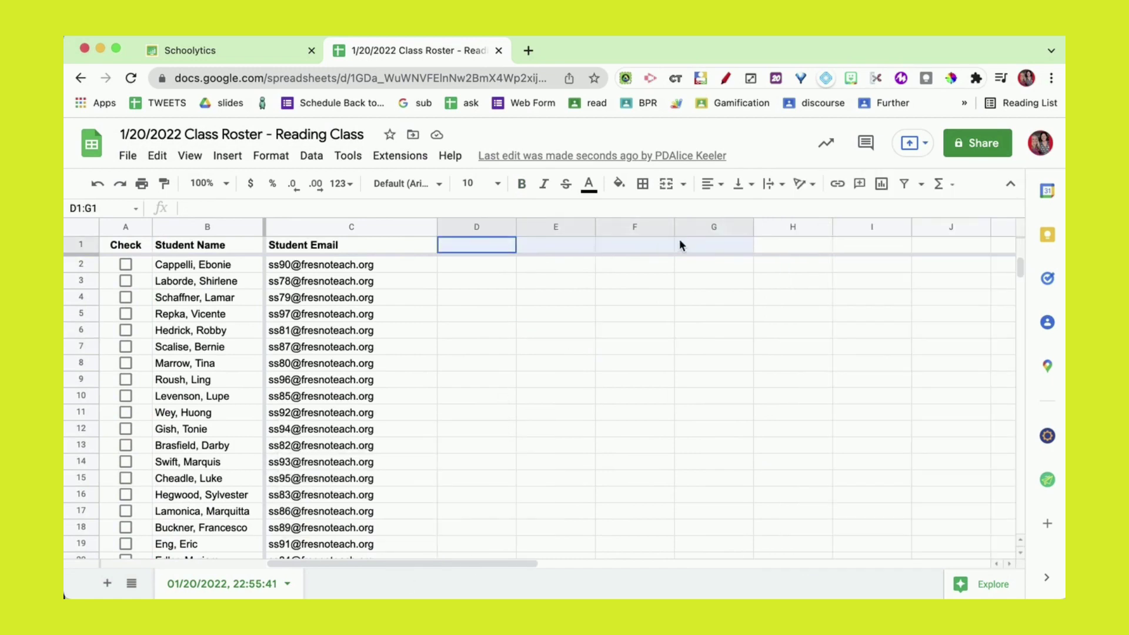
pyautogui.moveTo(829, 244); pyautogui.dragTo(829, 244)
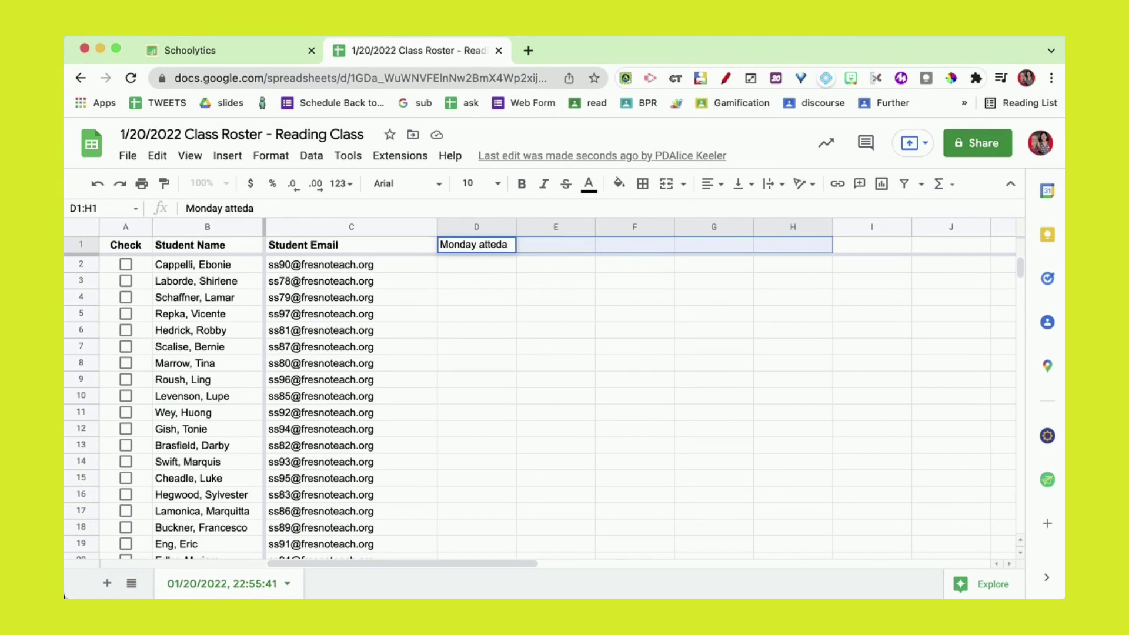
pyautogui.write(' attedance')
pyautogui.press('Tab')
pyautogui.write('Tuesda')
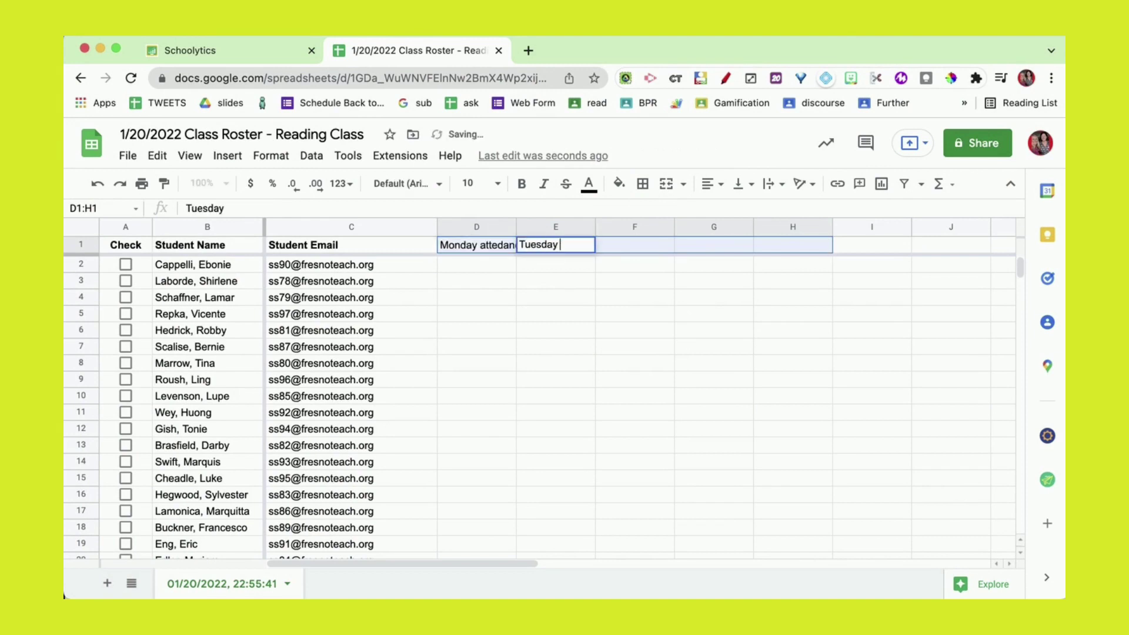
pyautogui.write('y attendance')
pyautogui.press('Tab')
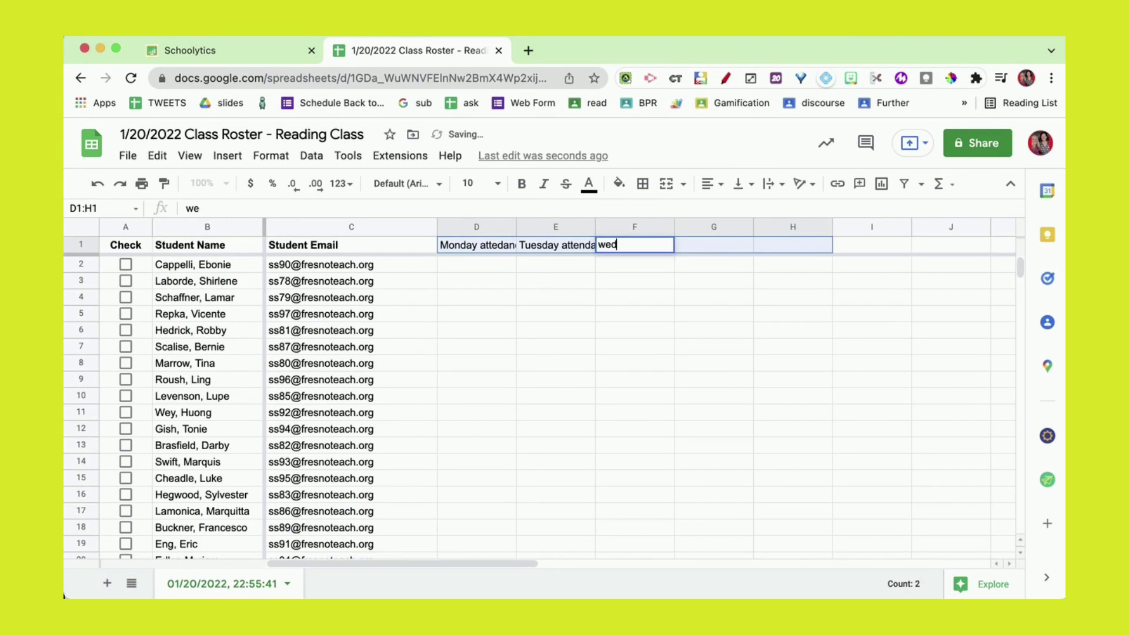
pyautogui.write('wednesday attendan')
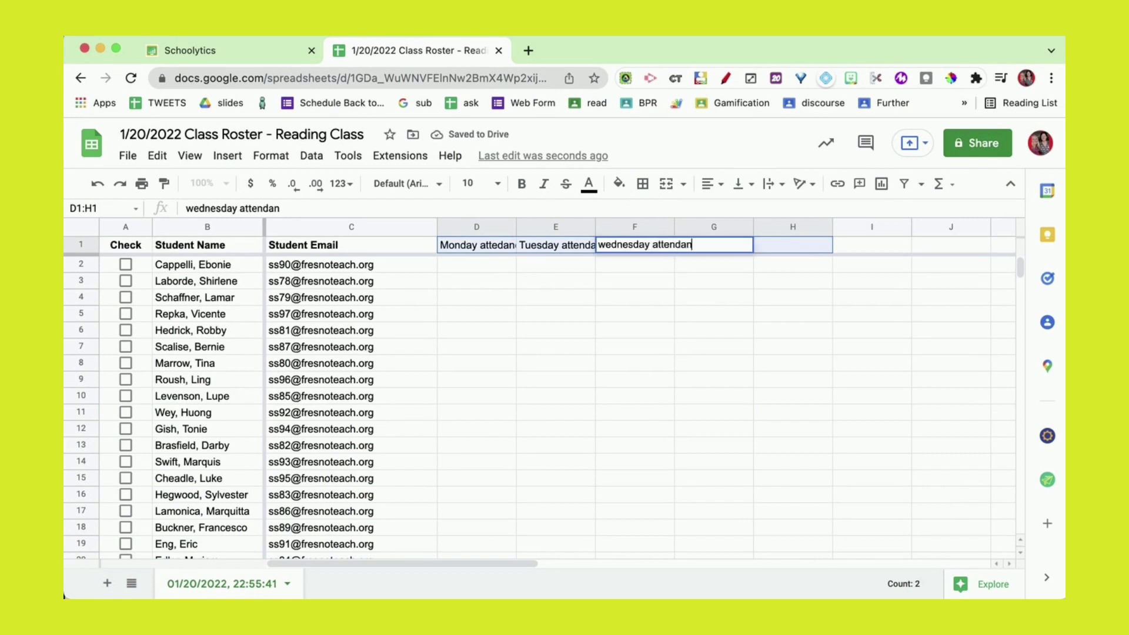
pyautogui.write('ce')
pyautogui.press('Tab')
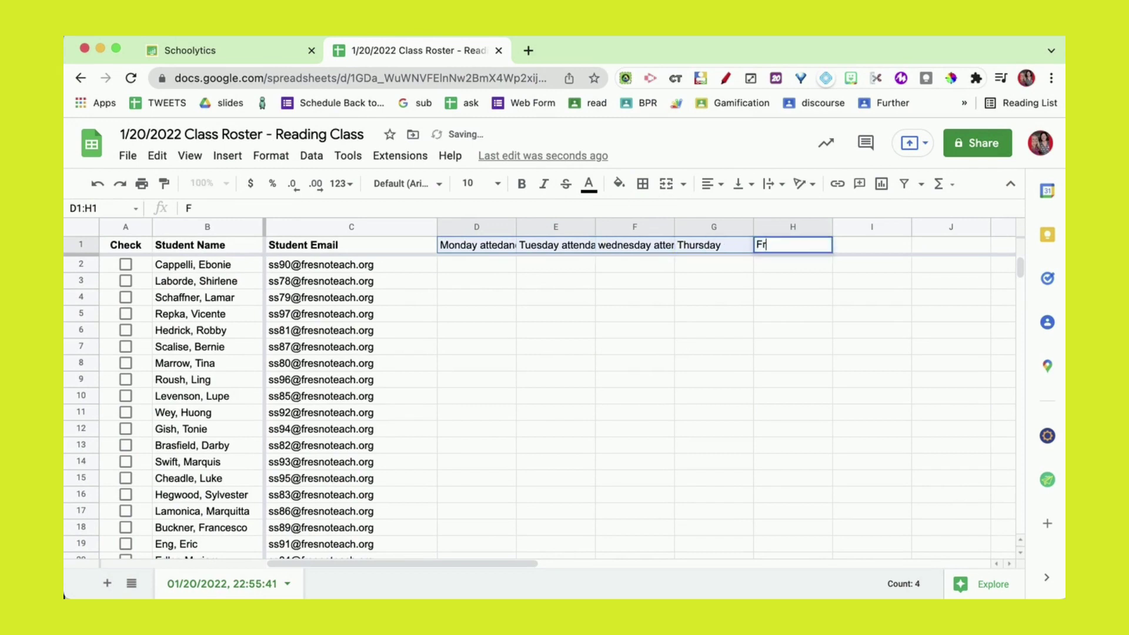
pyautogui.write('Friday')
pyautogui.press('Return')
pyautogui.click(466, 269)
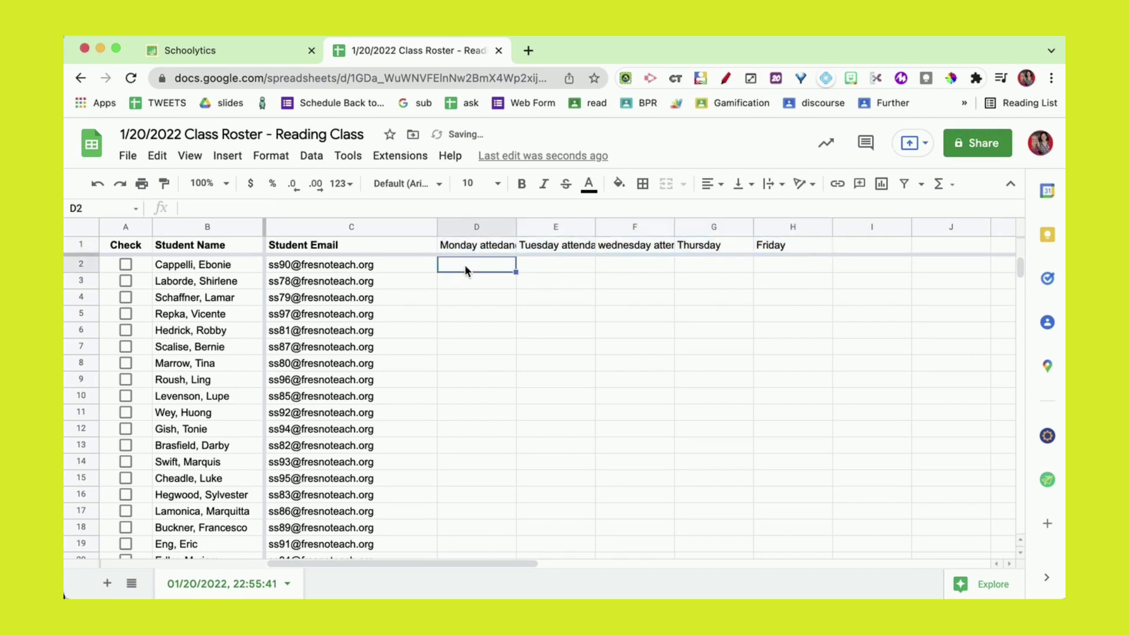
# Type 'absent' for the first student under Monday and Tuesday
pyautogui.write('absent')
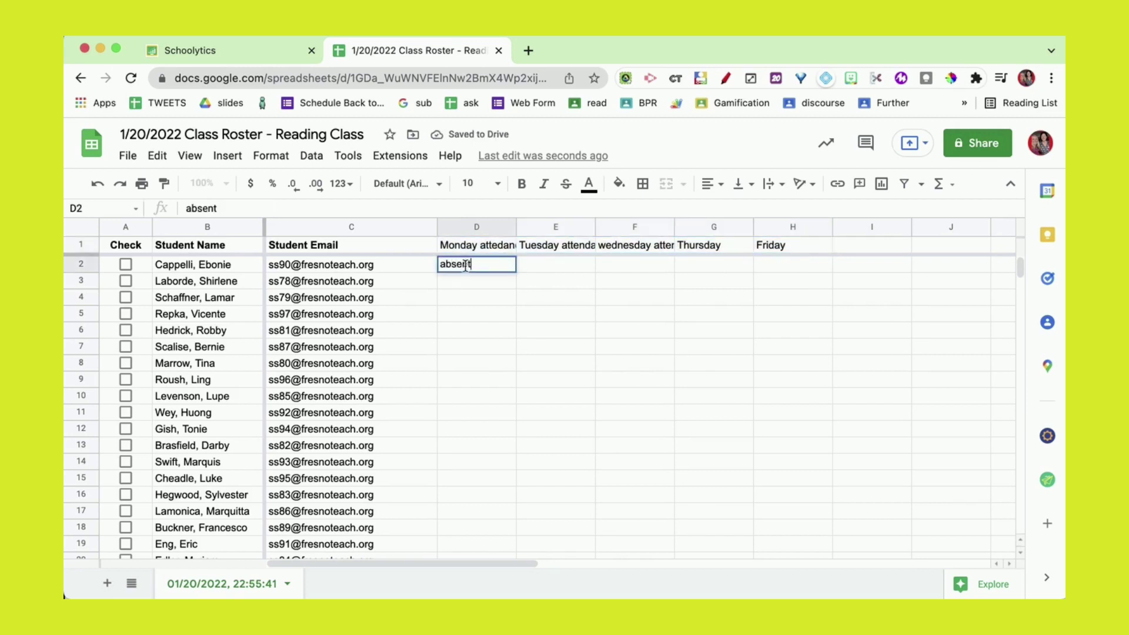
pyautogui.click(578, 269)
pyautogui.write('absent')
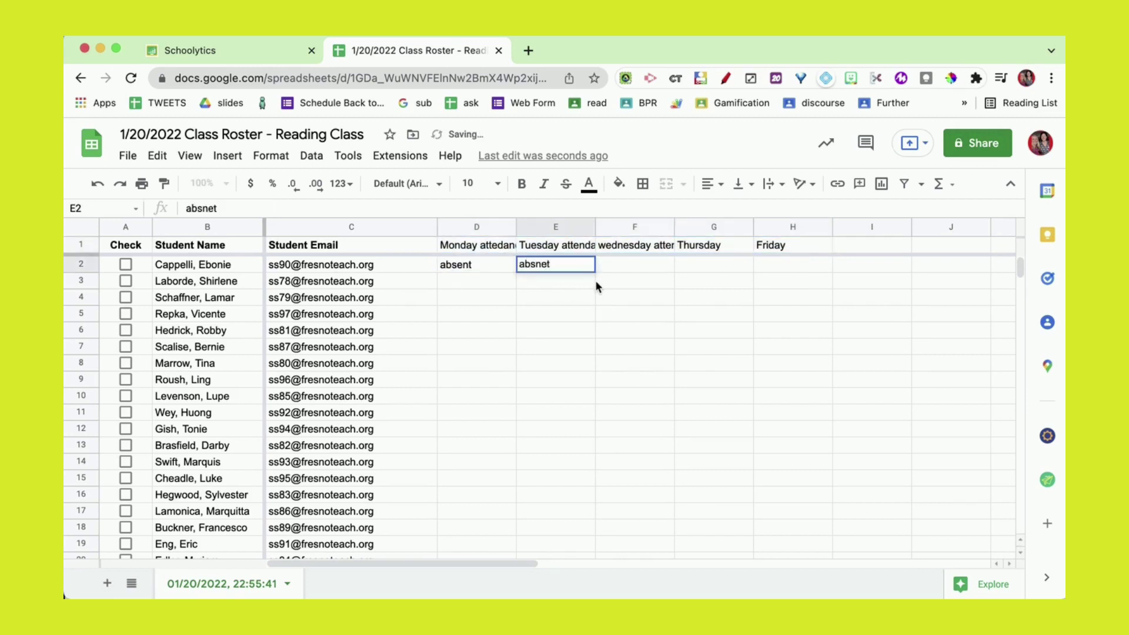
pyautogui.click(582, 300)
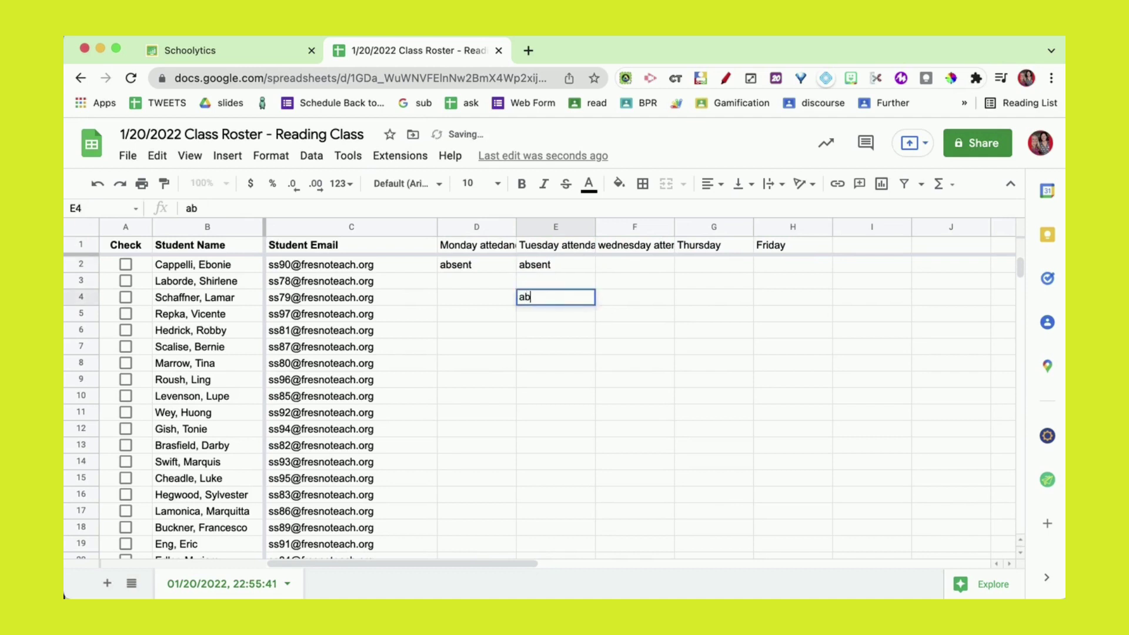
# Copy the 'absent' entry from D2 and paste it into the row-4 student's F, G and H cells
pyautogui.click(479, 262)
pyautogui.hotkey('ctrl', 'c')
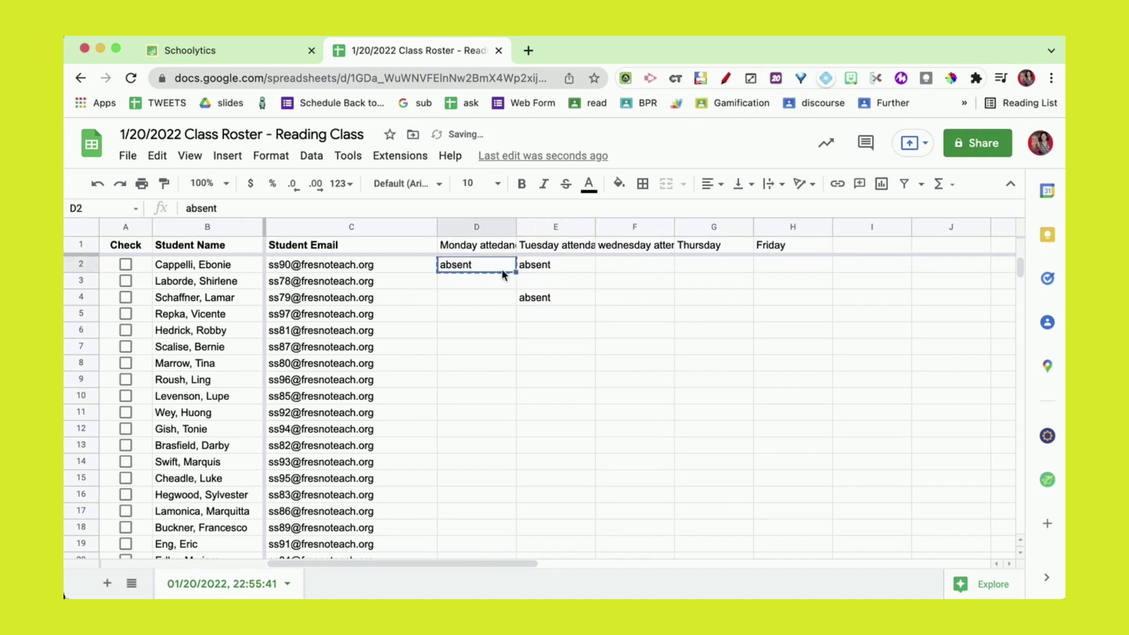
pyautogui.click(641, 300)
pyautogui.hotkey('ctrl', 'v')
pyautogui.click(707, 297)
pyautogui.hotkey('ctrl', 'v')
pyautogui.click(782, 297)
pyautogui.hotkey('ctrl', 'v')
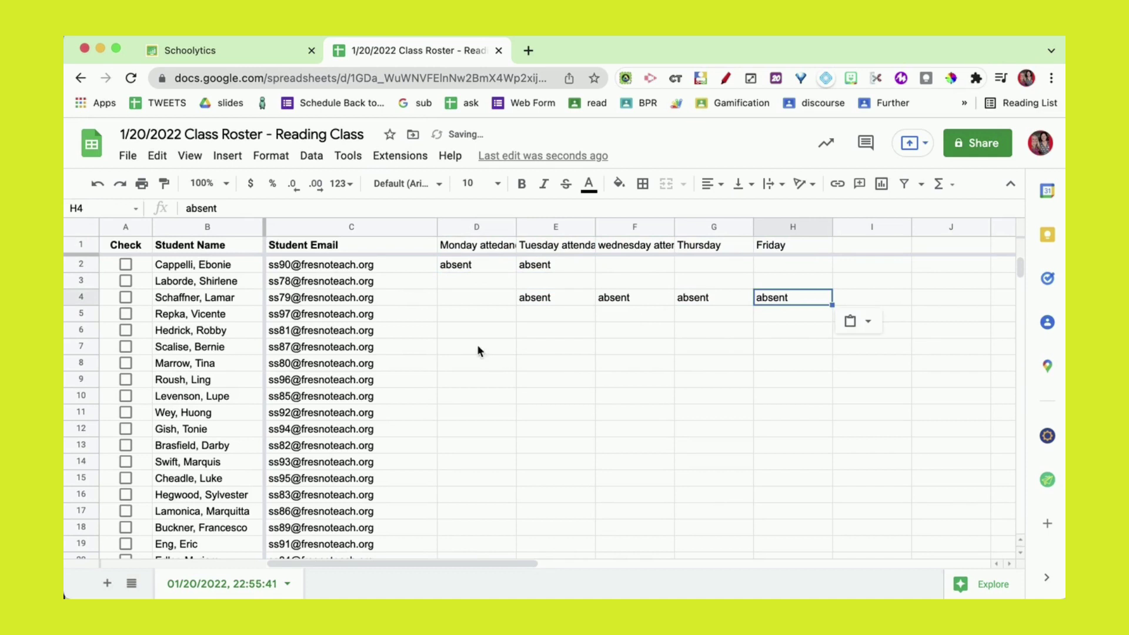
# Paste 'absent' into E12, F12 and F15
pyautogui.click(465, 368)
pyautogui.click(574, 431)
pyautogui.hotkey('ctrl', 'v')
pyautogui.click(629, 432)
pyautogui.hotkey('ctrl', 'v')
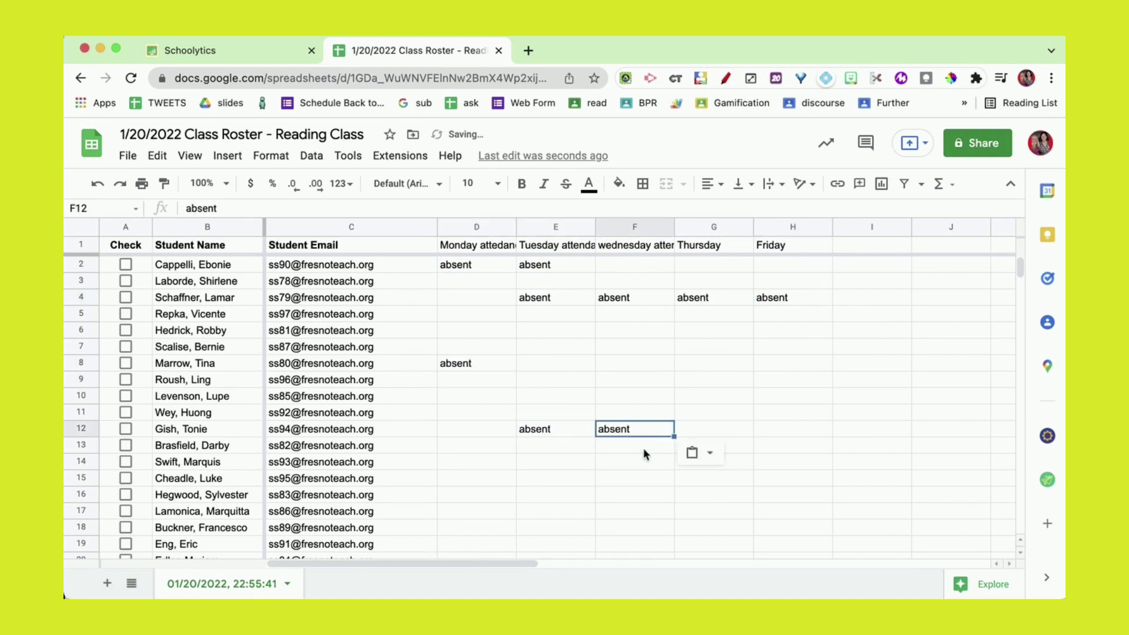
pyautogui.click(644, 479)
pyautogui.hotkey('ctrl', 'v')
pyautogui.click(707, 479)
# Paste 'absent' into D19, G19 and H19, dismissing the paste options popup
pyautogui.click(478, 536)
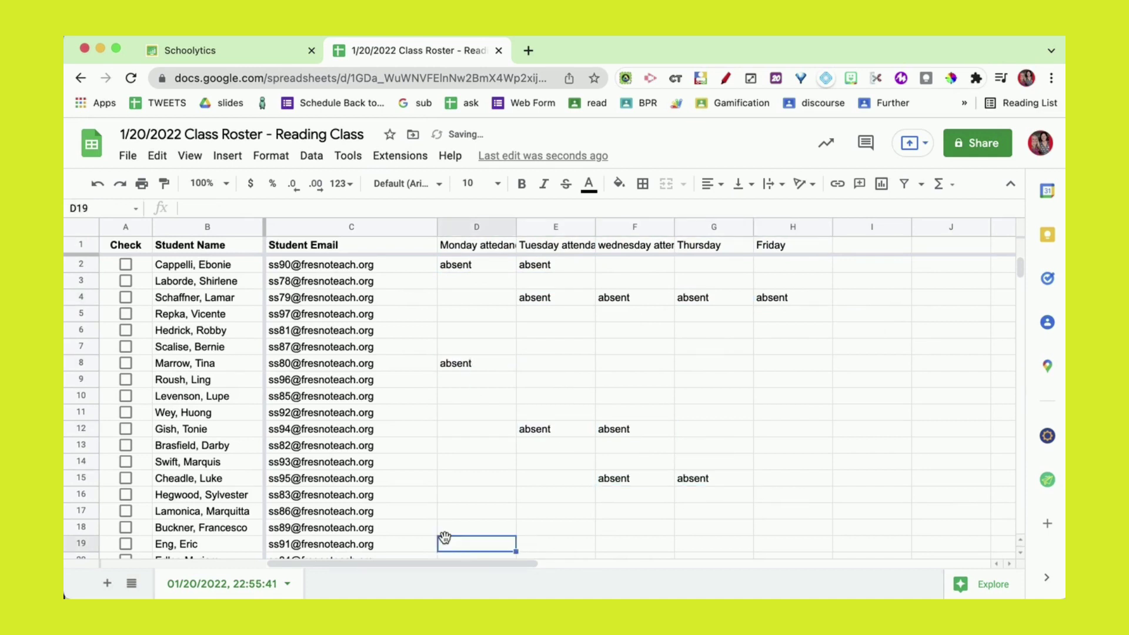
pyautogui.hotkey('ctrl', 'v')
pyautogui.click(532, 536)
pyautogui.click(493, 511)
pyautogui.click(559, 542)
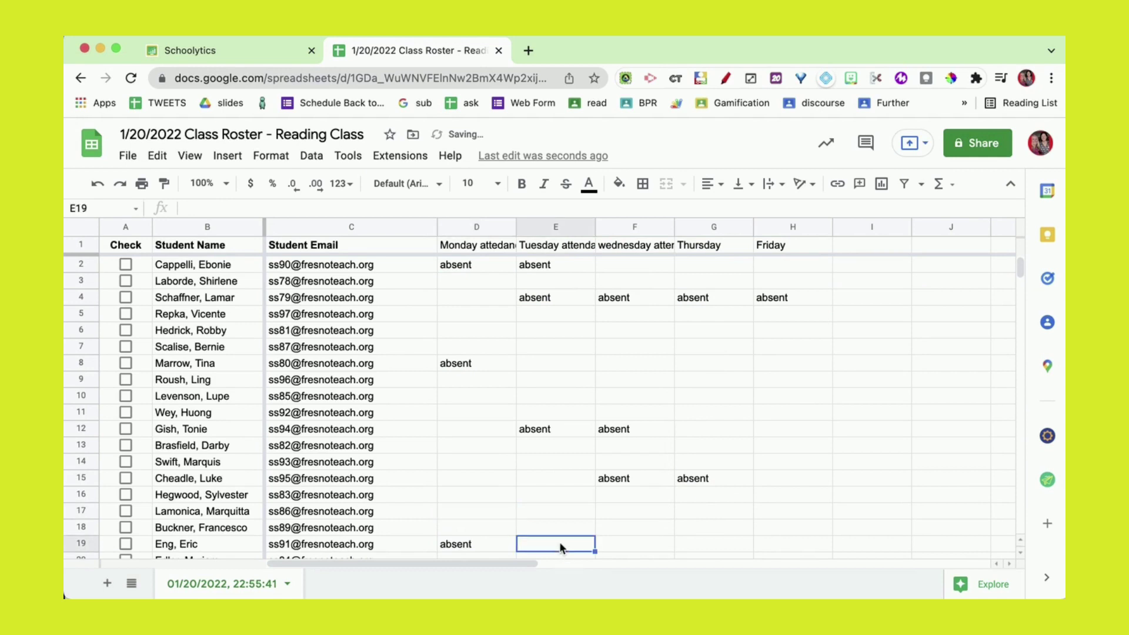
pyautogui.click(711, 544)
pyautogui.hotkey('ctrl', 'v')
pyautogui.click(818, 539)
pyautogui.hotkey('ctrl', 'v')
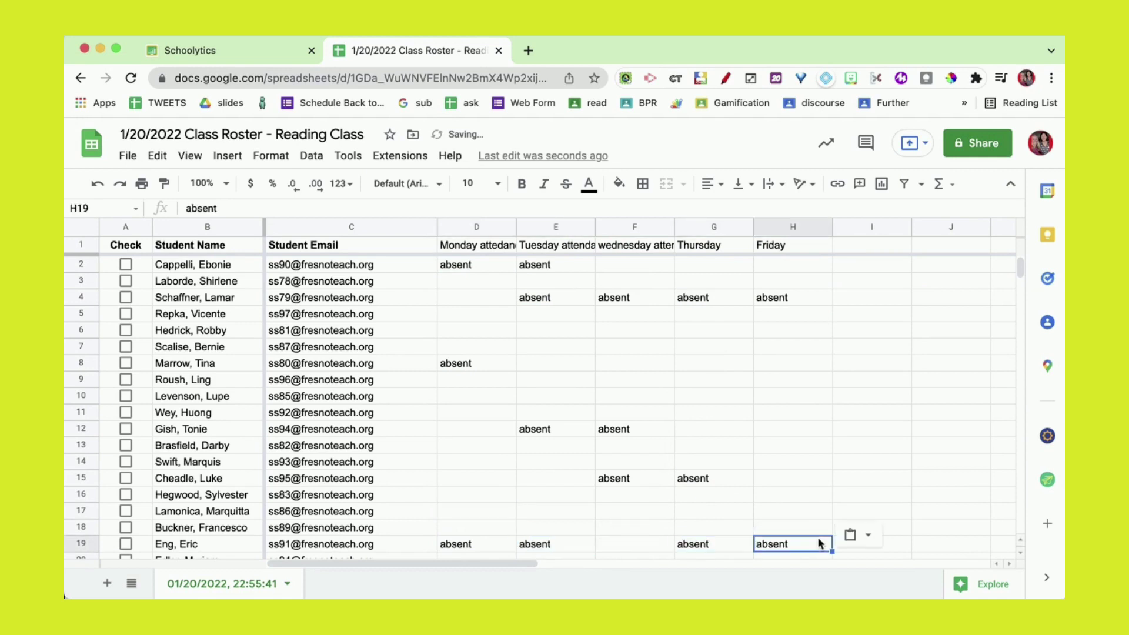
# Mark 'present' in D3 and F2
pyautogui.click(481, 284)
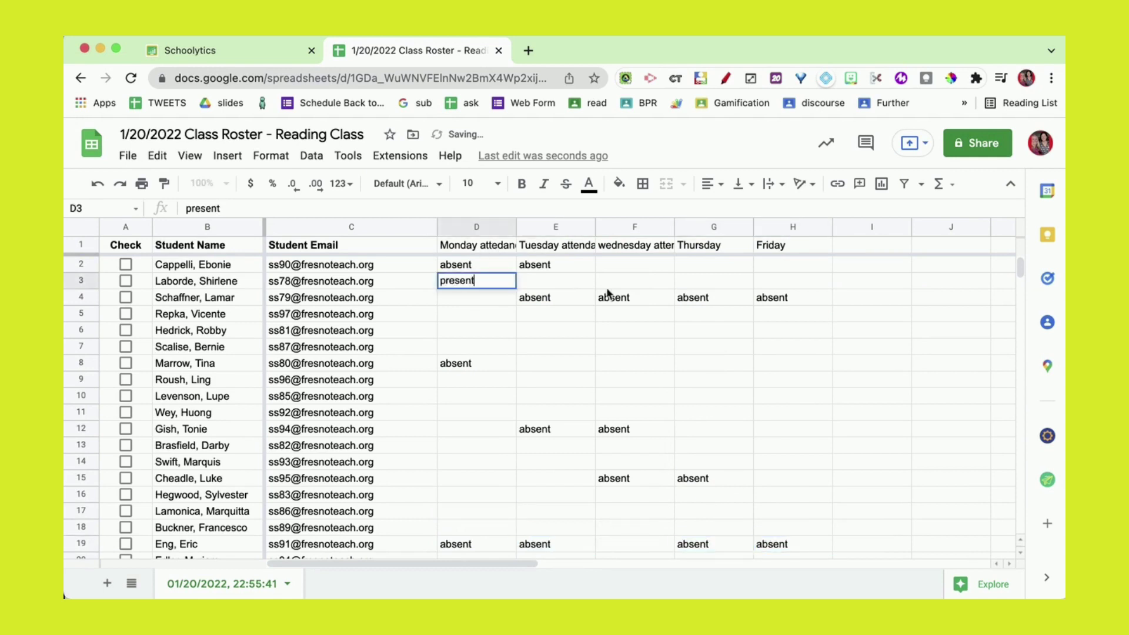
pyautogui.click(651, 271)
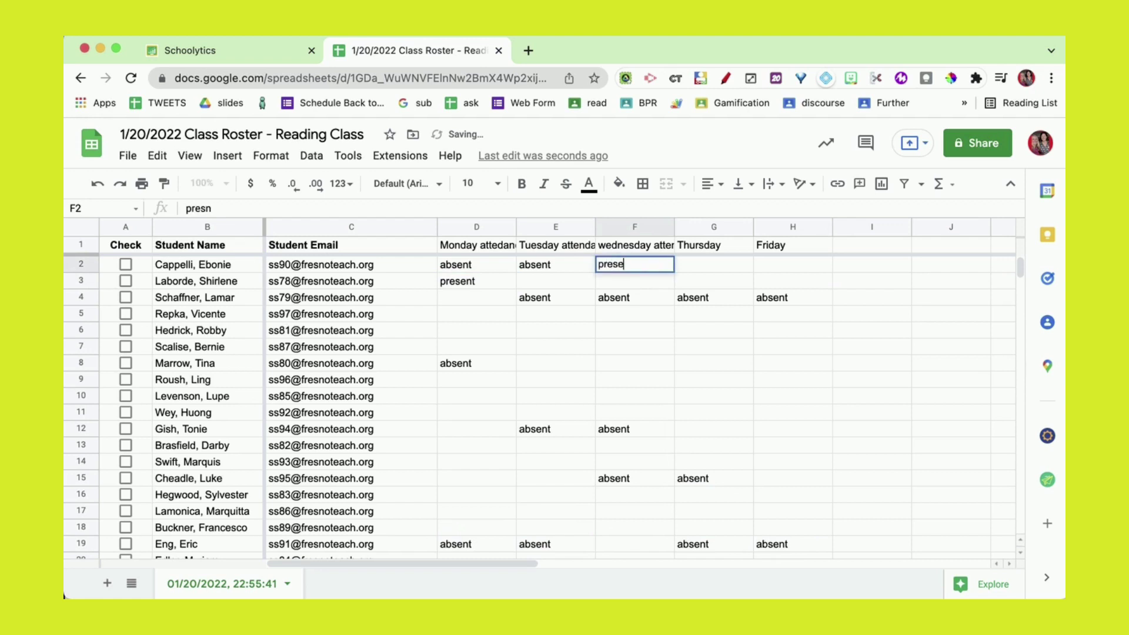
pyautogui.press('Return')
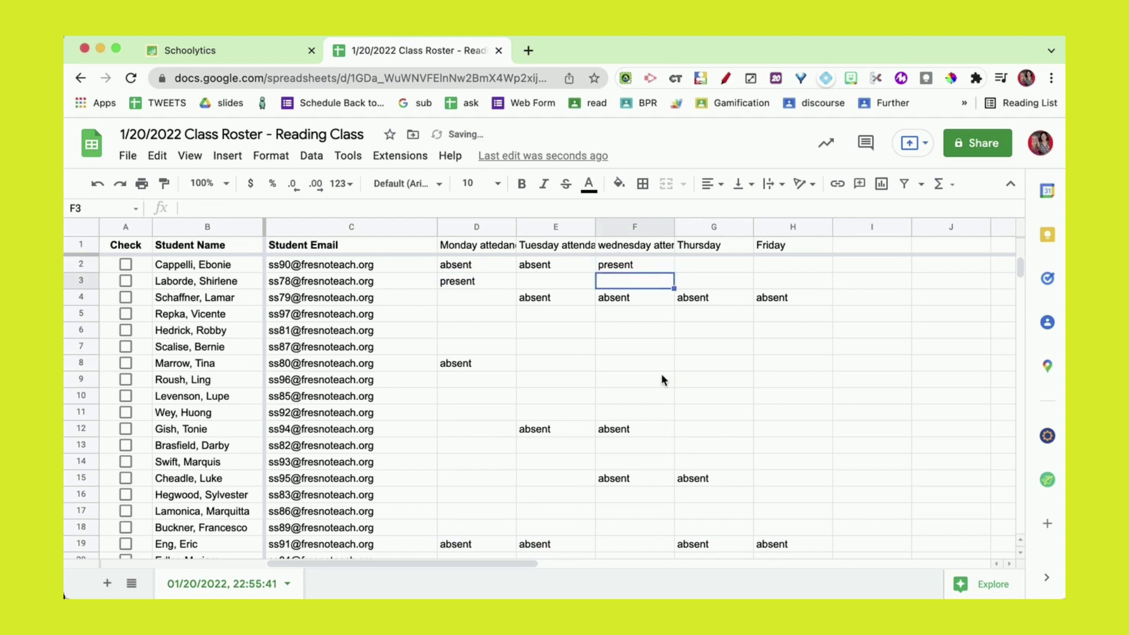
# Highlight the weekday headers and the Monday column to review the attendance entries
pyautogui.moveTo(483, 249); pyautogui.dragTo(700, 251)
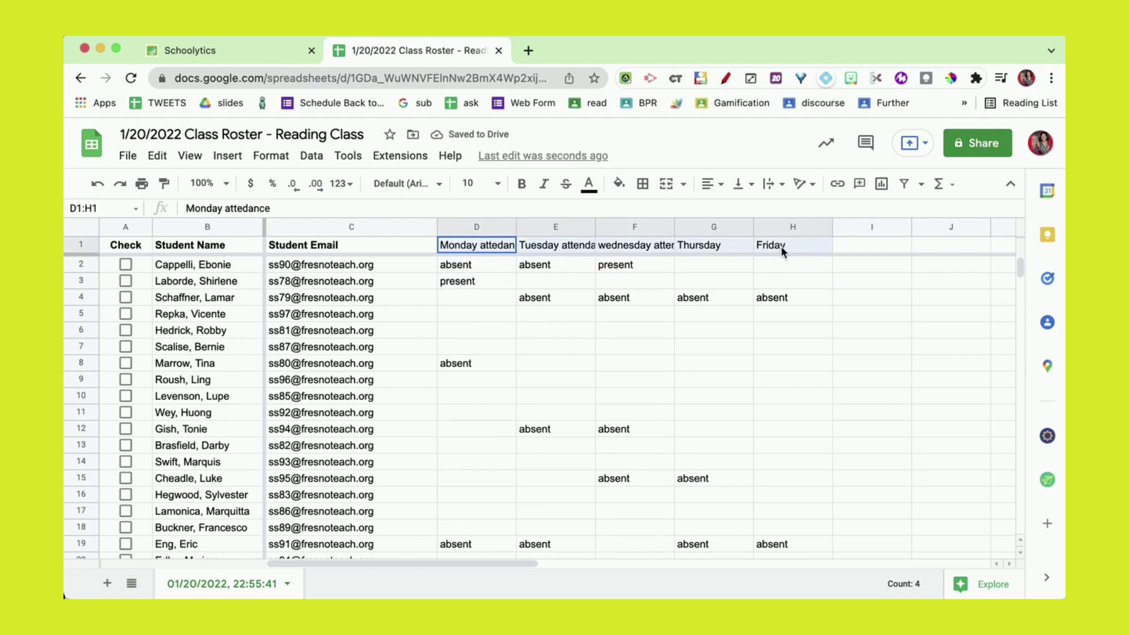
pyautogui.moveTo(781, 246); pyautogui.dragTo(781, 246)
pyautogui.click(556, 295)
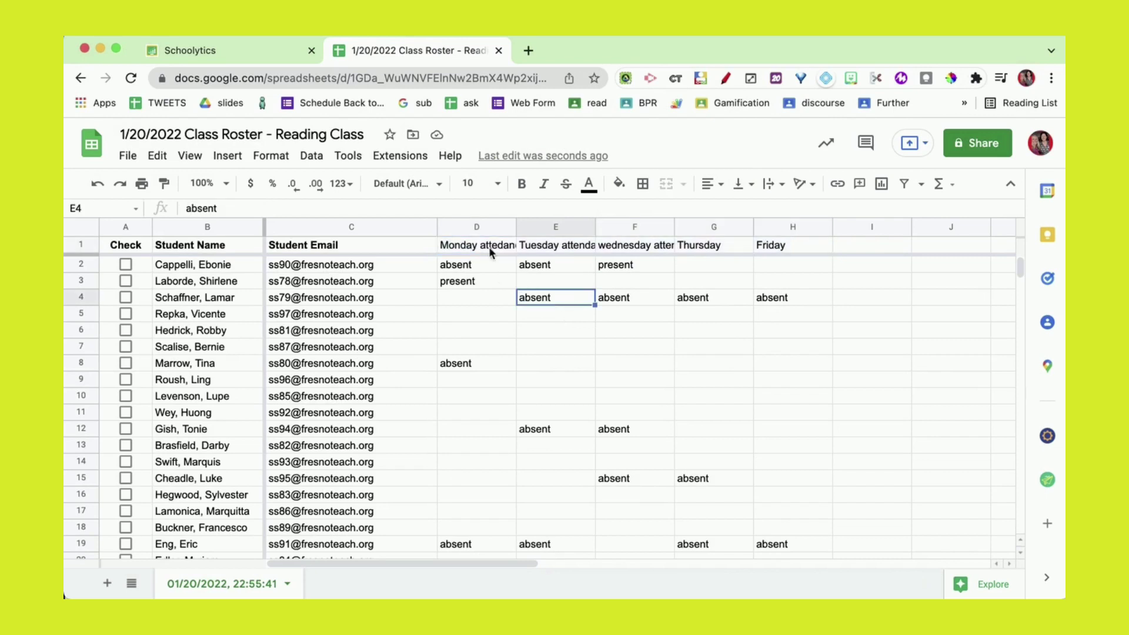
pyautogui.click(474, 227)
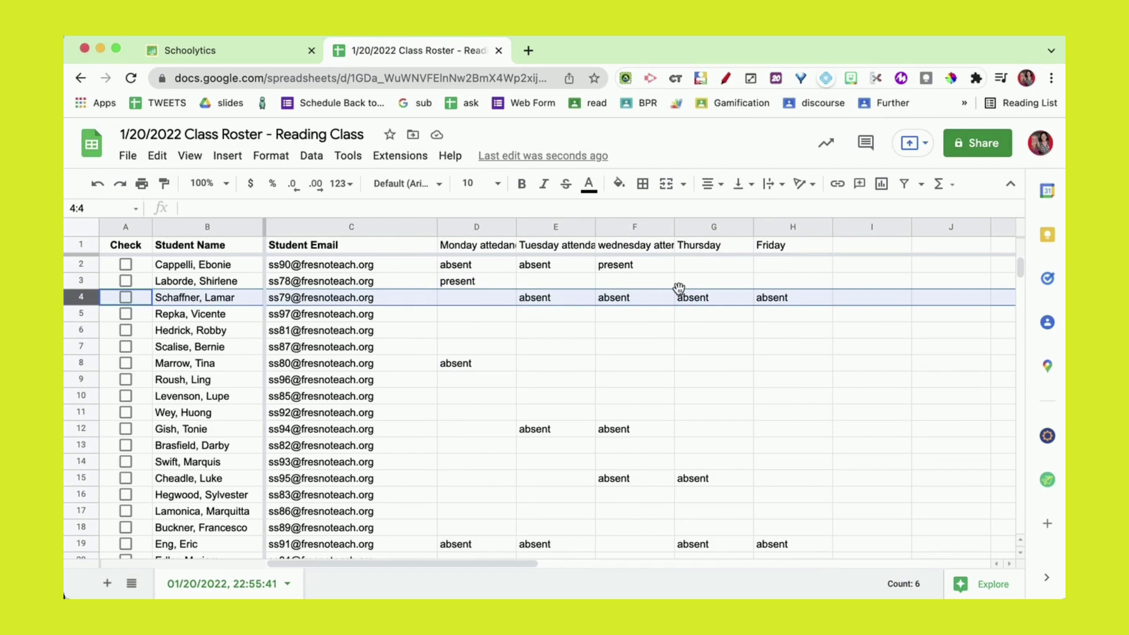
pyautogui.moveTo(489, 247); pyautogui.dragTo(582, 245)
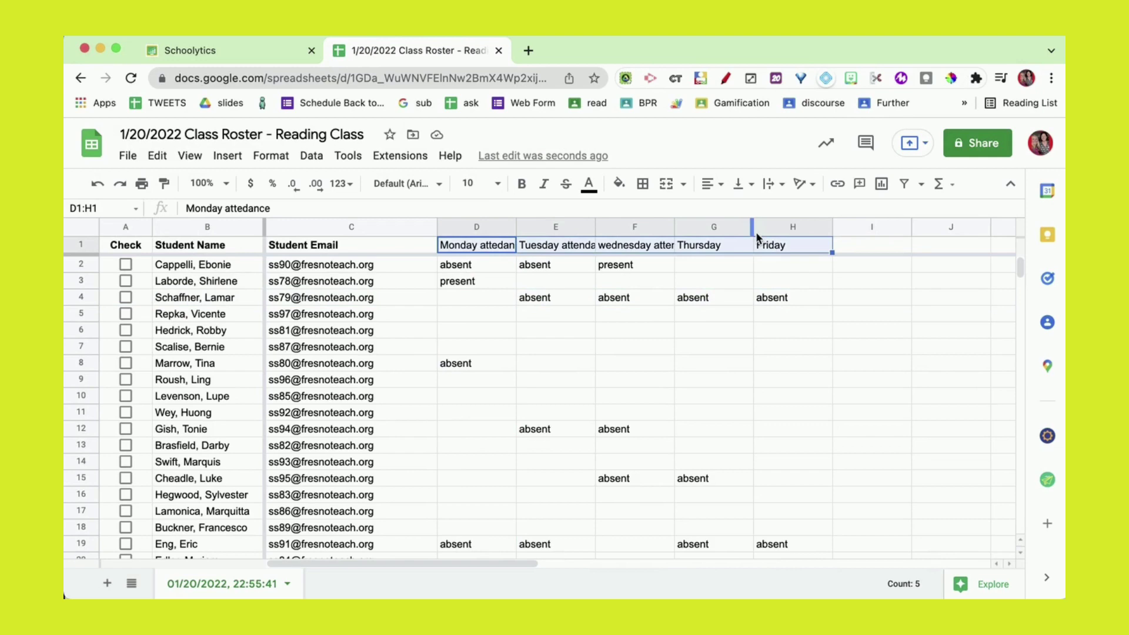
# Open the Roster Extras sidebar and use Send to Docs > Create Docs for every student
pyautogui.click(659, 383)
pyautogui.click(418, 160)
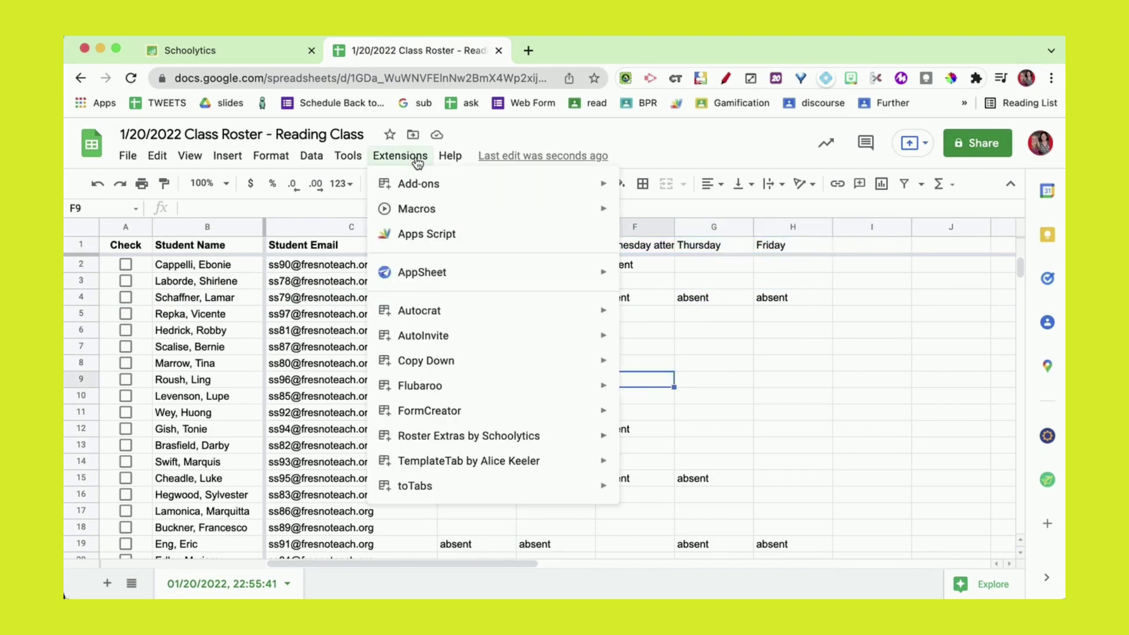
pyautogui.moveTo(430, 440)
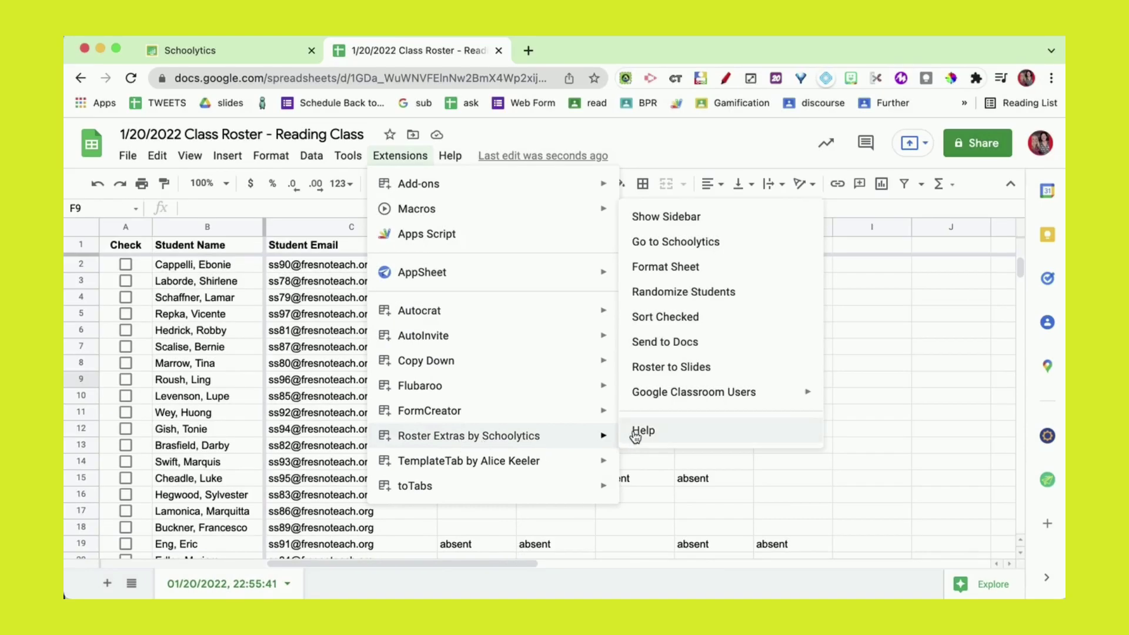
pyautogui.click(667, 220)
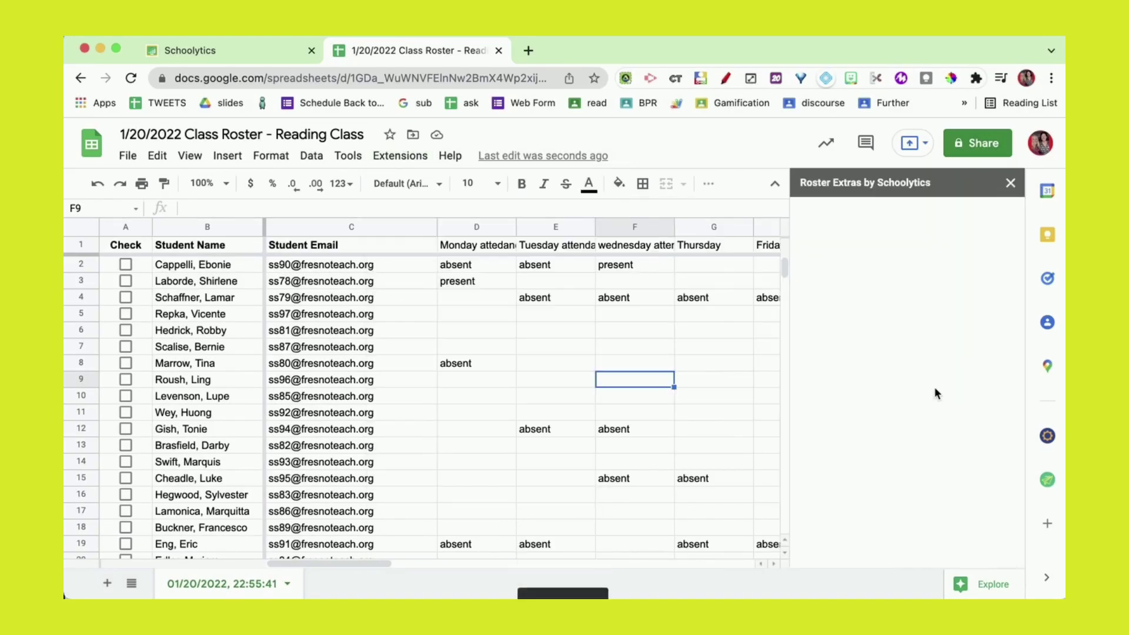
pyautogui.scroll(-5, 936, 393)
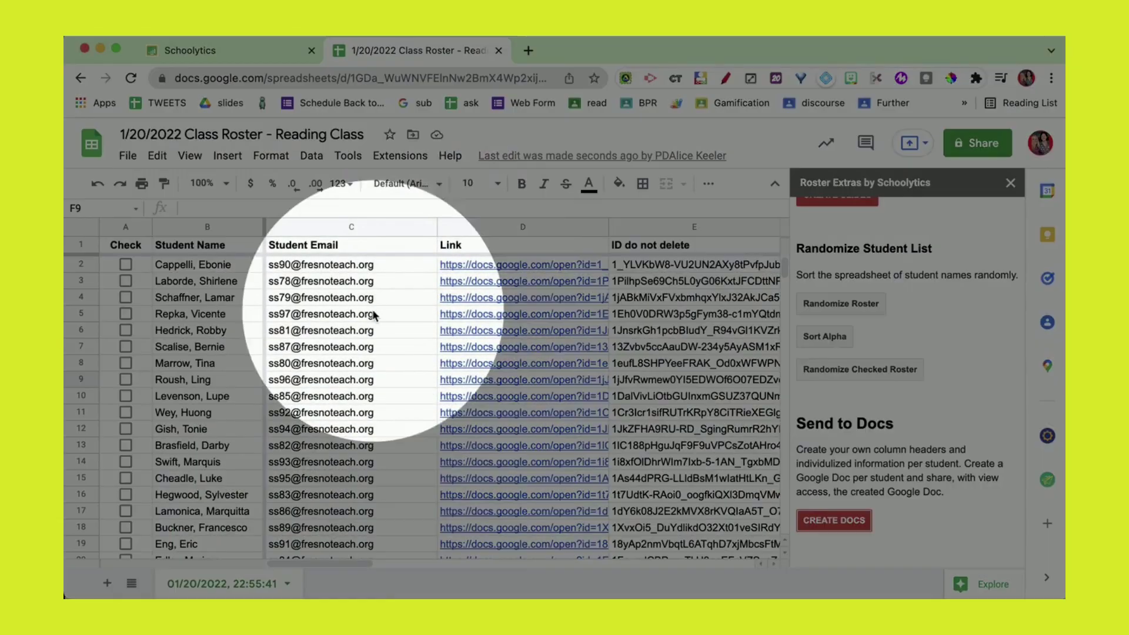
# Open the row-5 student's generated Doc from its link in D5
pyautogui.moveTo(504, 346)
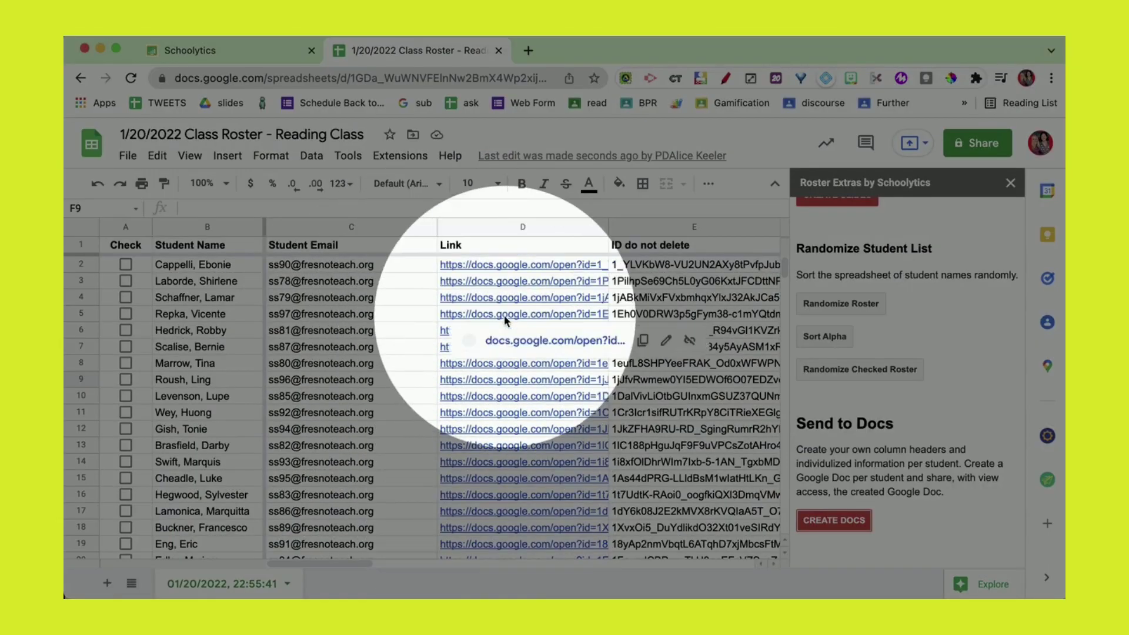
pyautogui.click(512, 345)
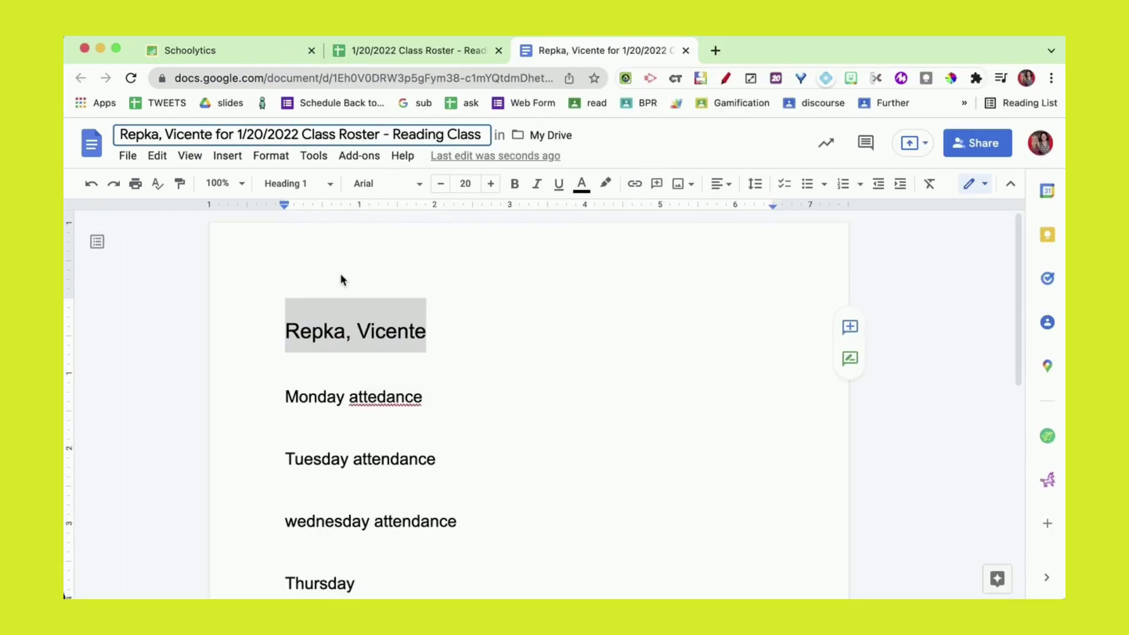
# Check the student name and daily attendance headings in the opened Doc
pyautogui.click(376, 323)
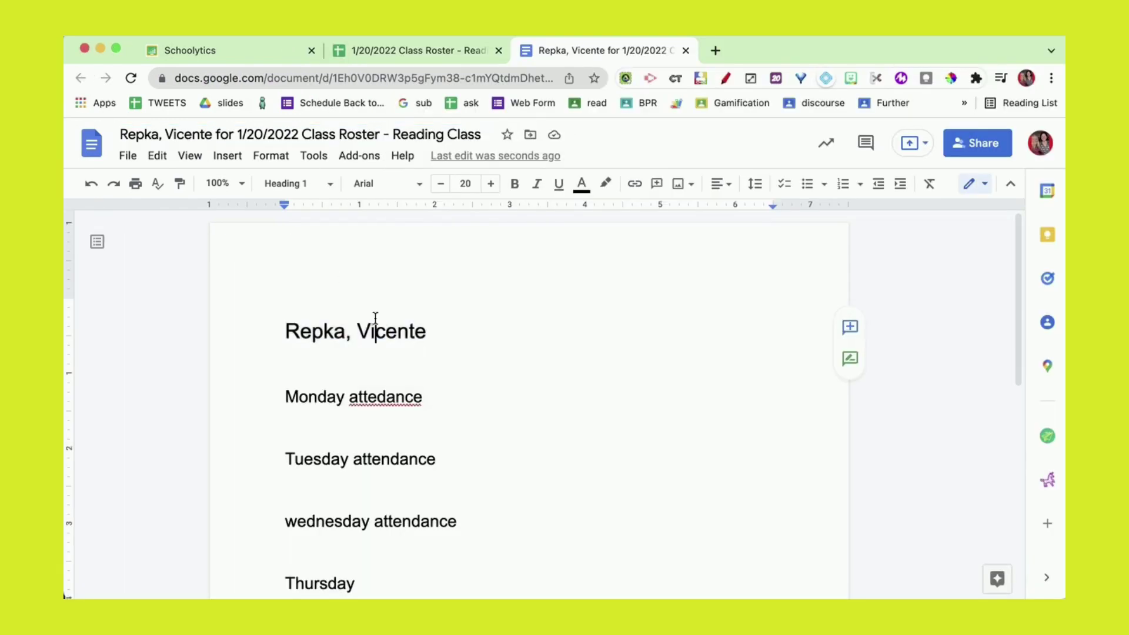
pyautogui.click(401, 399)
pyautogui.scroll(-1, 408, 401)
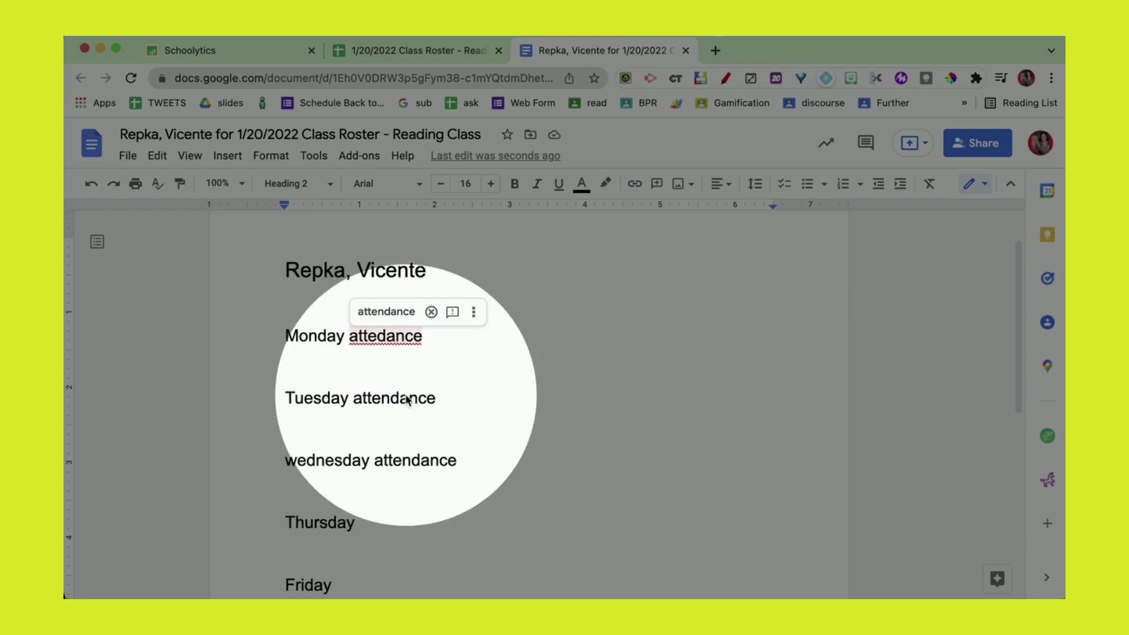
pyautogui.scroll(-2, 353, 466)
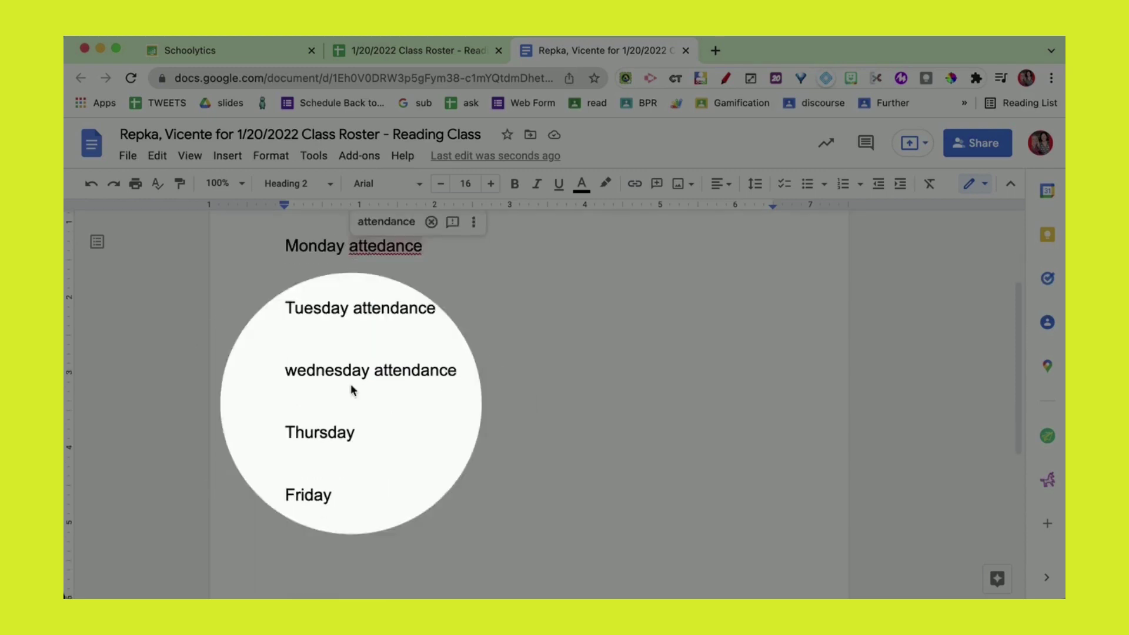
pyautogui.scroll(2, 343, 429)
pyautogui.scroll(1, 339, 421)
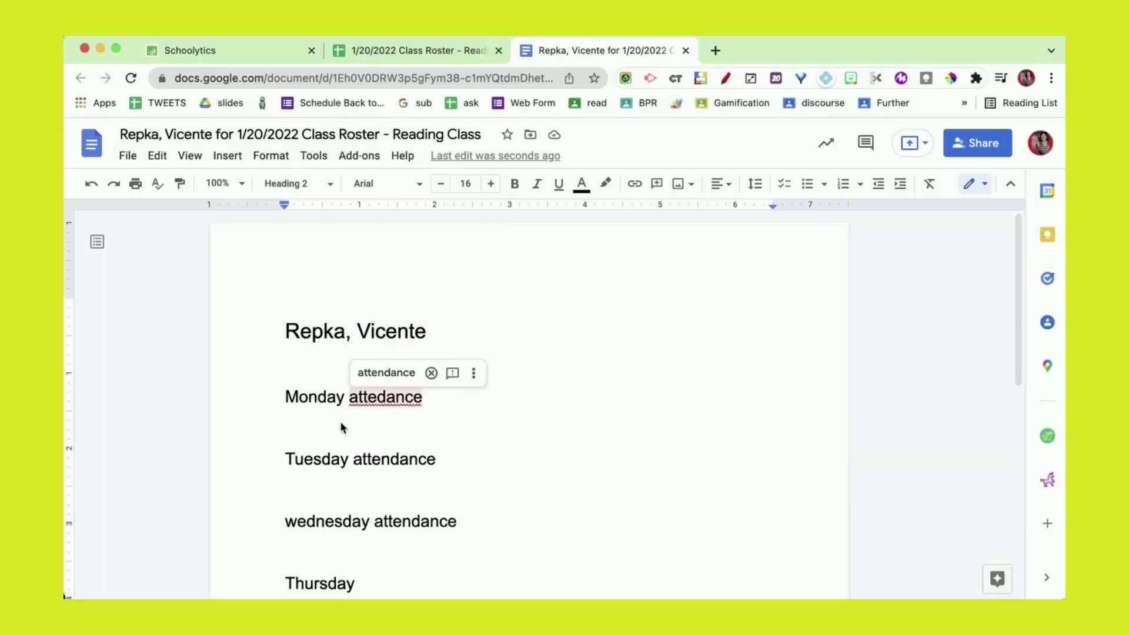
# Back in the roster sheet, open the row-4 student's Doc from the link in D4
pyautogui.click(410, 53)
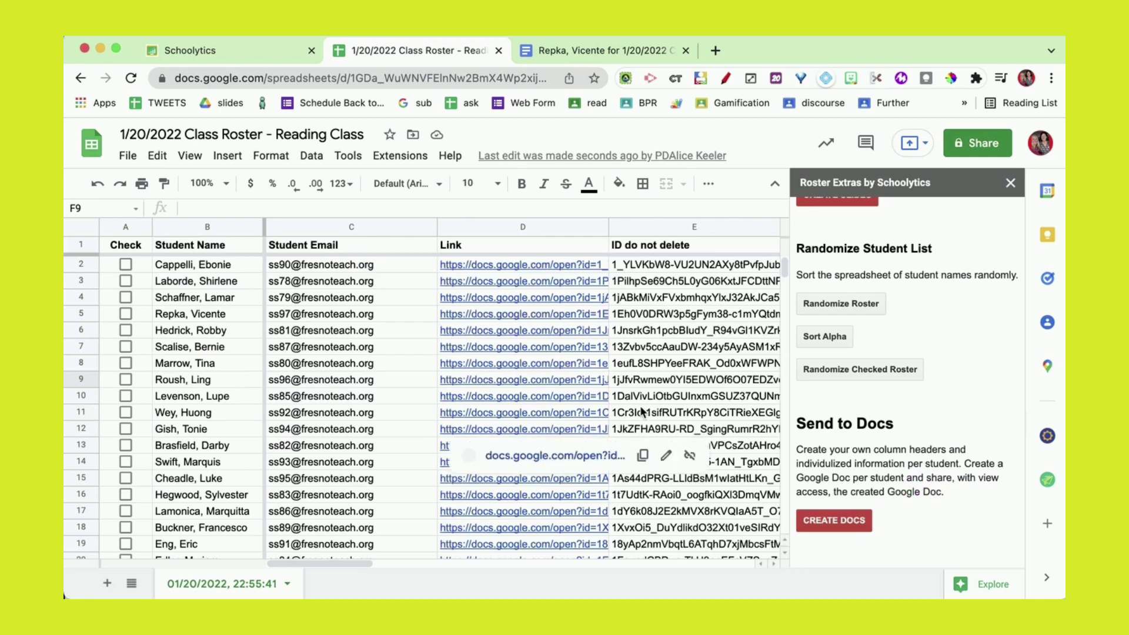
pyautogui.hscroll(8, 641, 412)
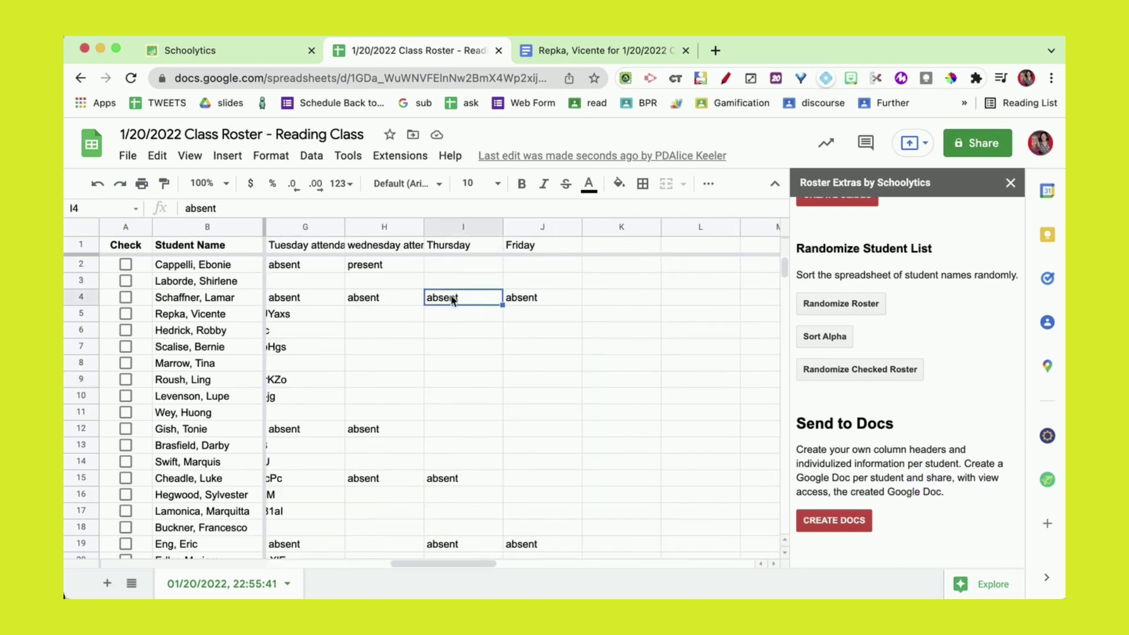
pyautogui.hscroll(-5, 361, 300)
pyautogui.click(383, 298)
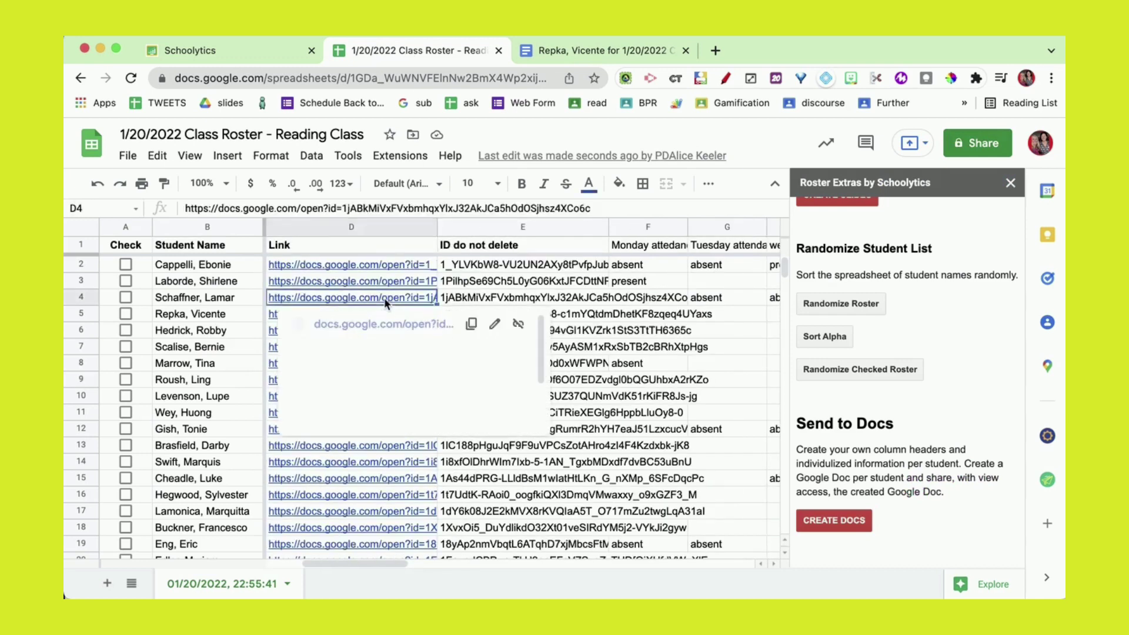
pyautogui.click(356, 325)
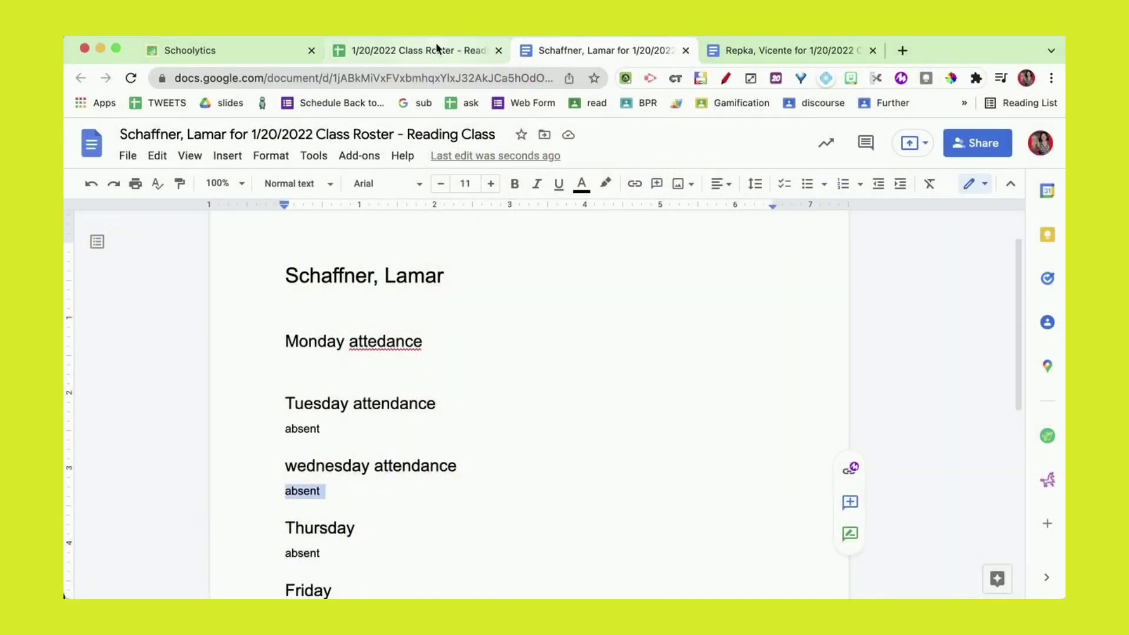
# Cancel the Generate Class Roster dialog on the Schoolytics page
pyautogui.click(432, 50)
pyautogui.click(222, 51)
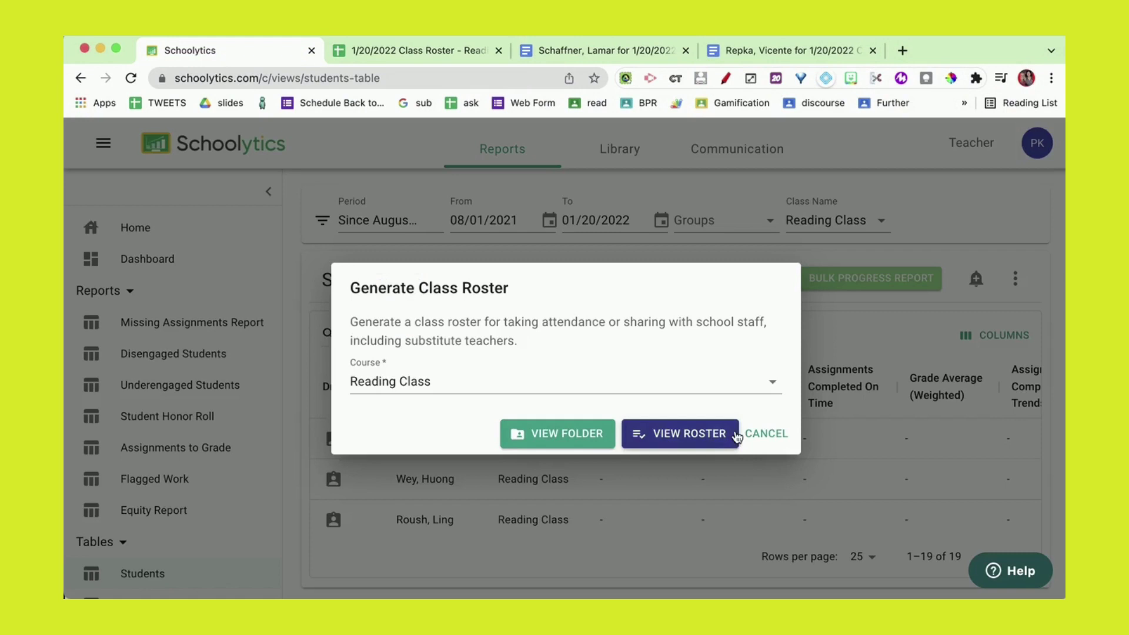
pyautogui.click(759, 435)
# Visit the Schoolytics Dashboard, then return to the Reading Class roster spreadsheet
pyautogui.click(103, 145)
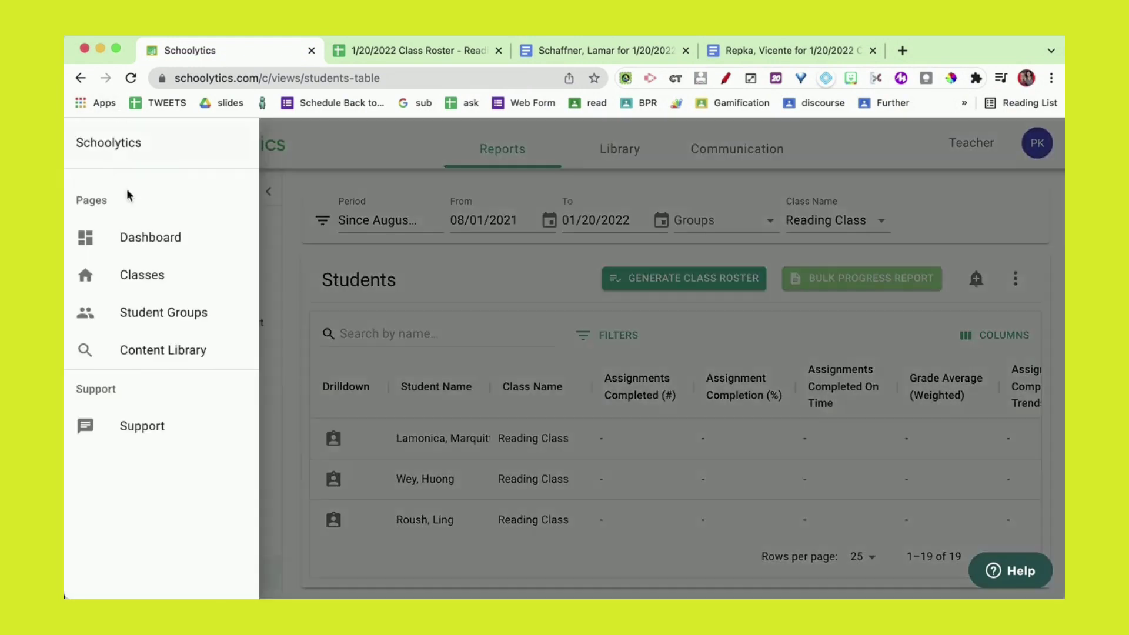
pyautogui.click(141, 239)
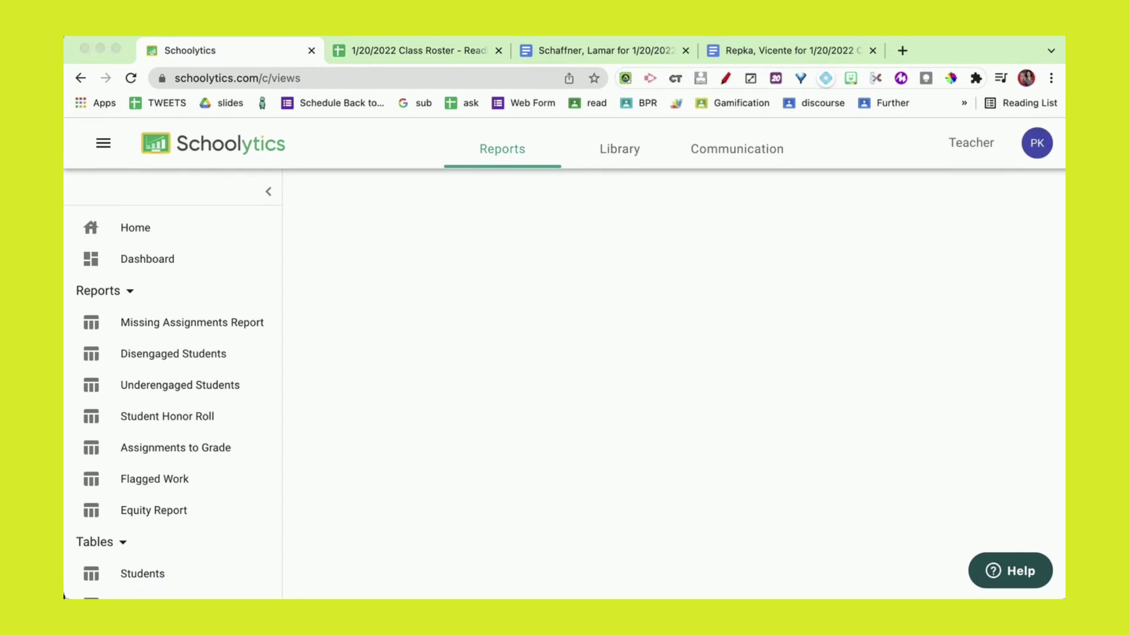
pyautogui.scroll(-3, 571, 477)
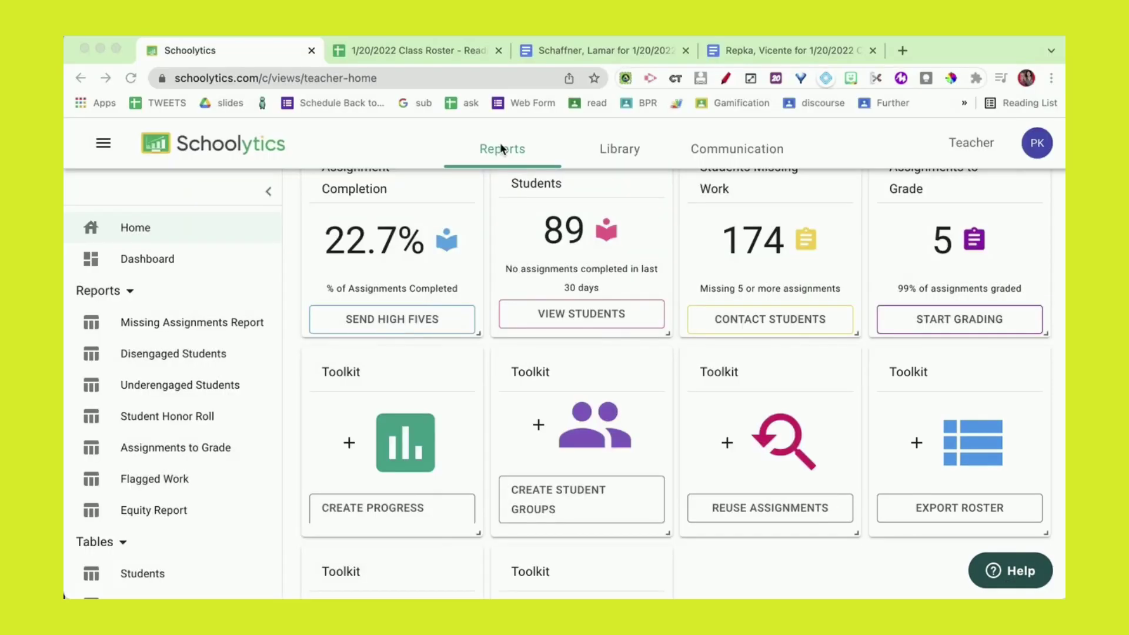
pyautogui.click(379, 49)
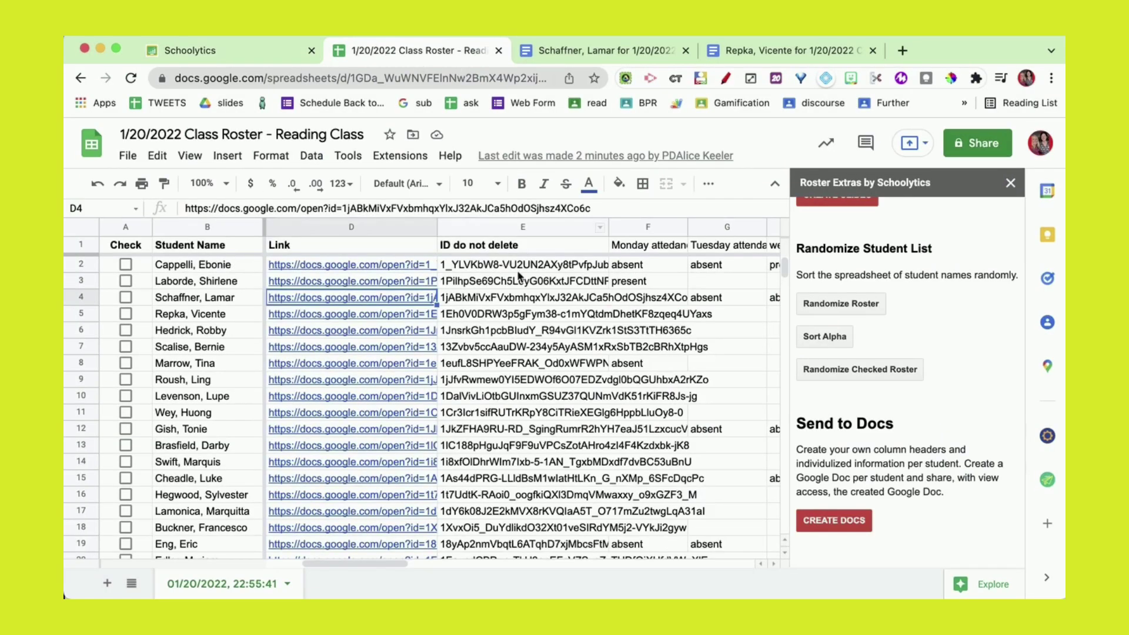
pyautogui.click(527, 300)
pyautogui.hscroll(5, 528, 304)
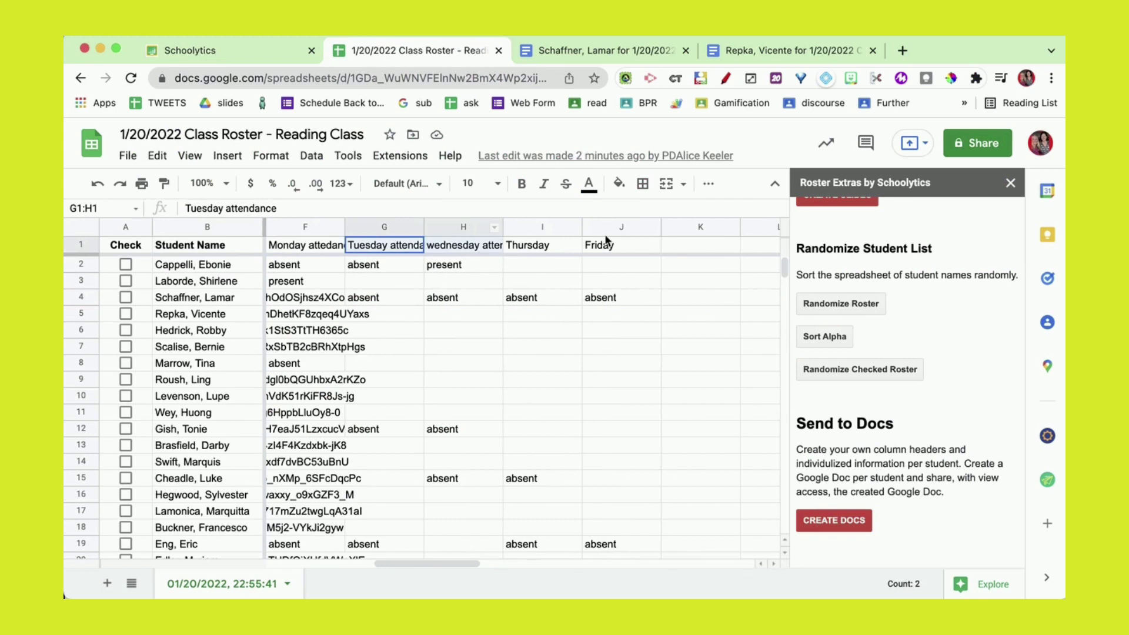
pyautogui.moveTo(606, 240); pyautogui.dragTo(600, 398)
pyautogui.click(620, 478)
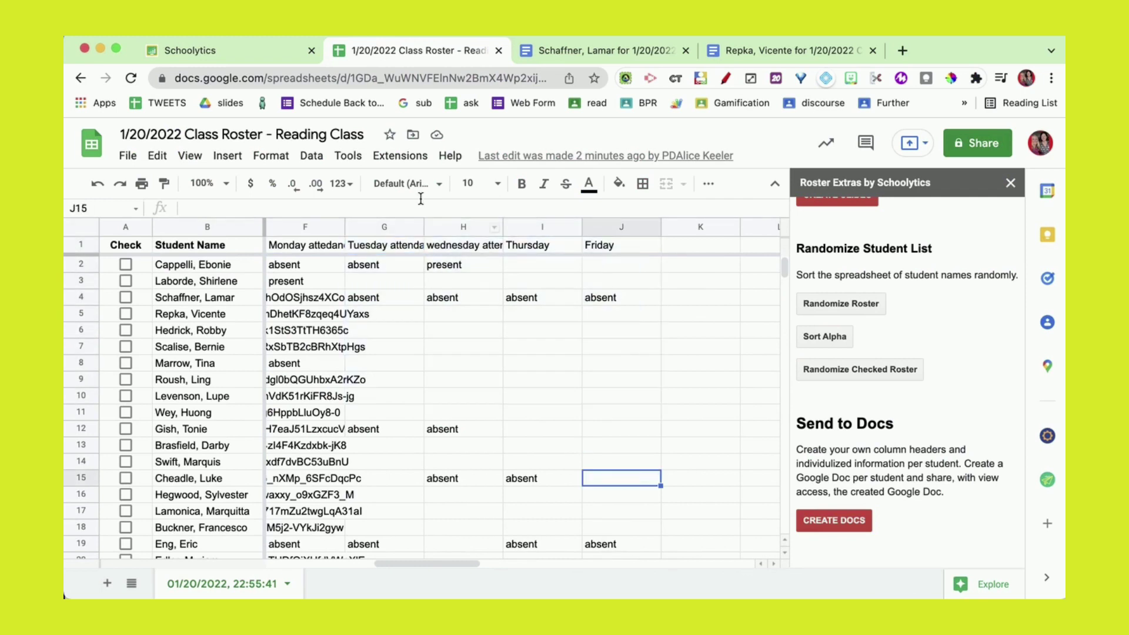
pyautogui.click(401, 156)
pyautogui.moveTo(438, 441)
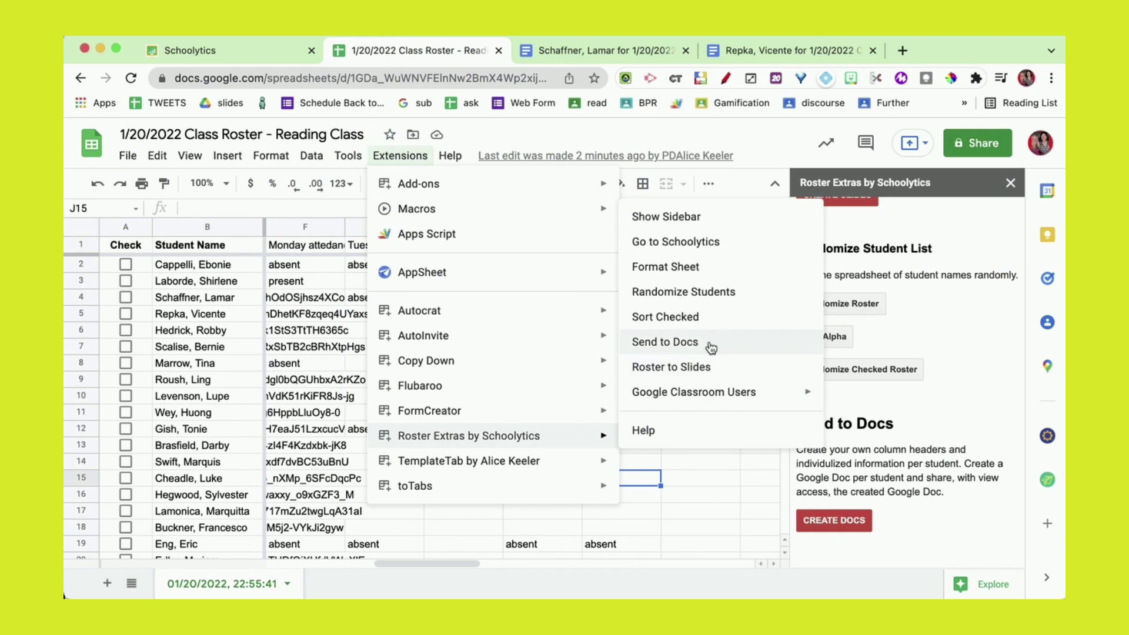
pyautogui.click(682, 507)
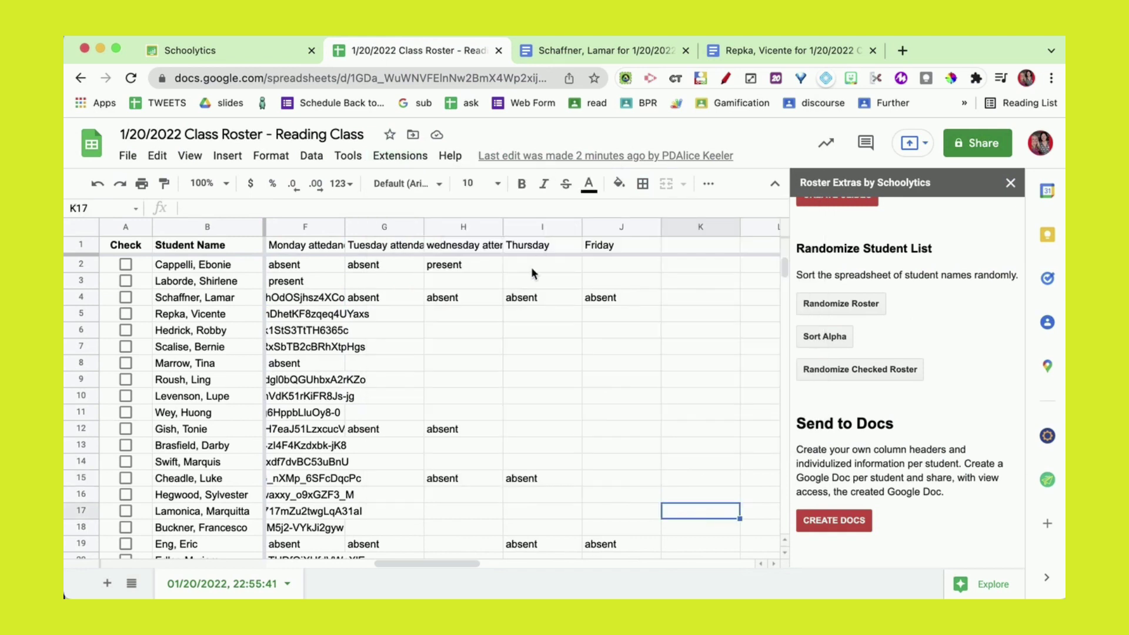